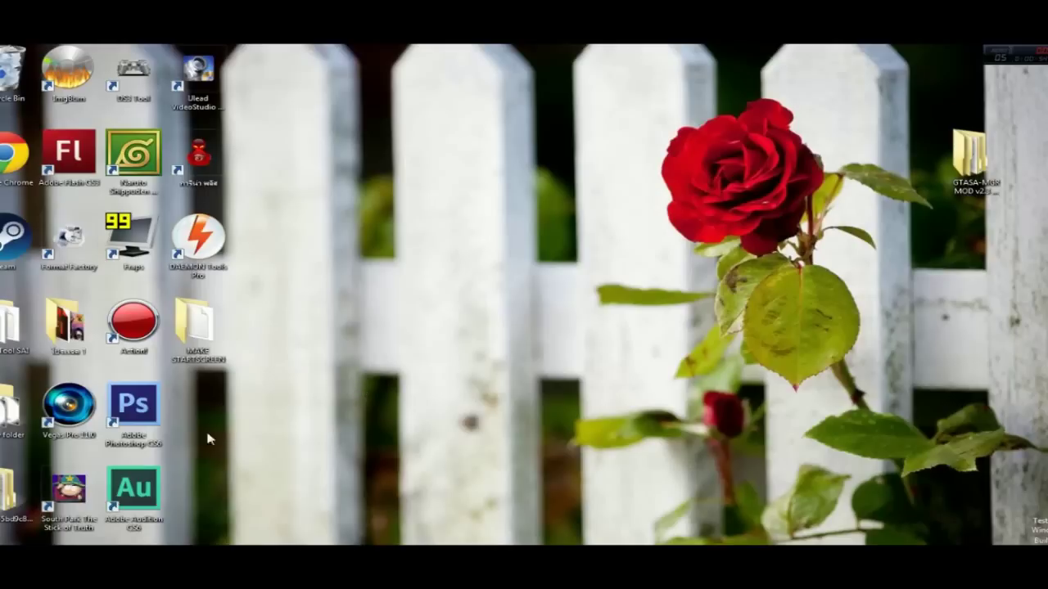
- Open the GTA SA ANIME MRSIN folder on drive D: in File Explorer, enlarge its window and move it aside on the desktop
{"action": "left_click", "coordinate": [74, 565]}
{"action": "left_click_drag", "start_coordinate": [300, 153], "coordinate": [380, 153]}
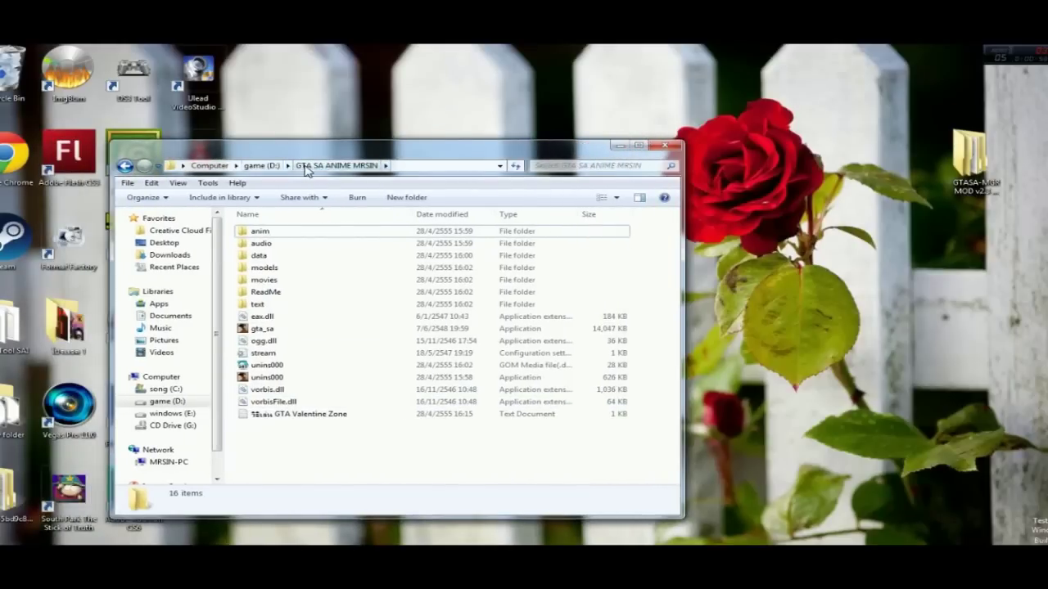
{"action": "left_click", "coordinate": [262, 166]}
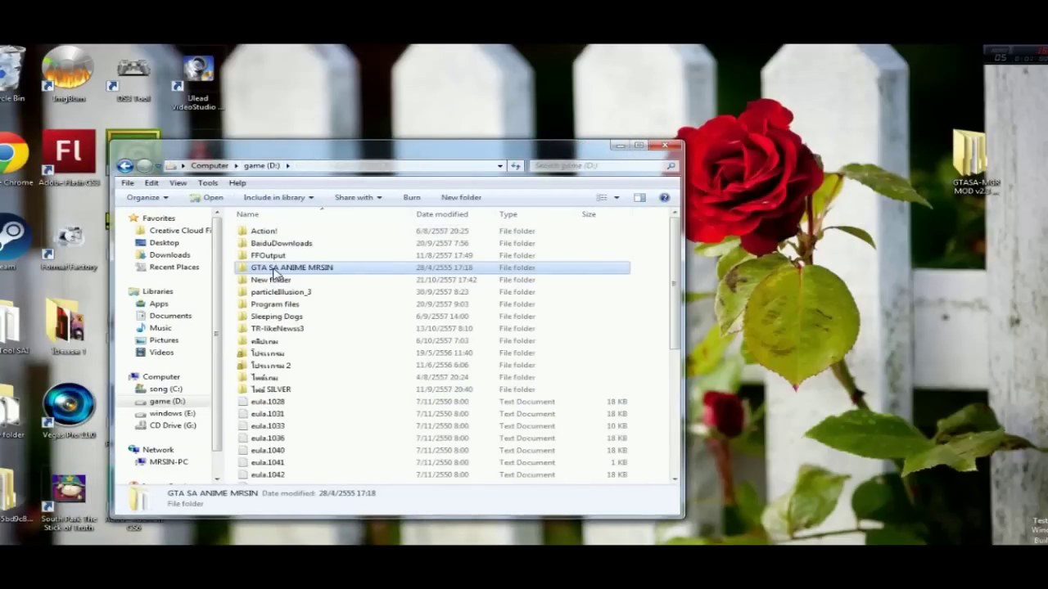
{"action": "double_click", "coordinate": [281, 270]}
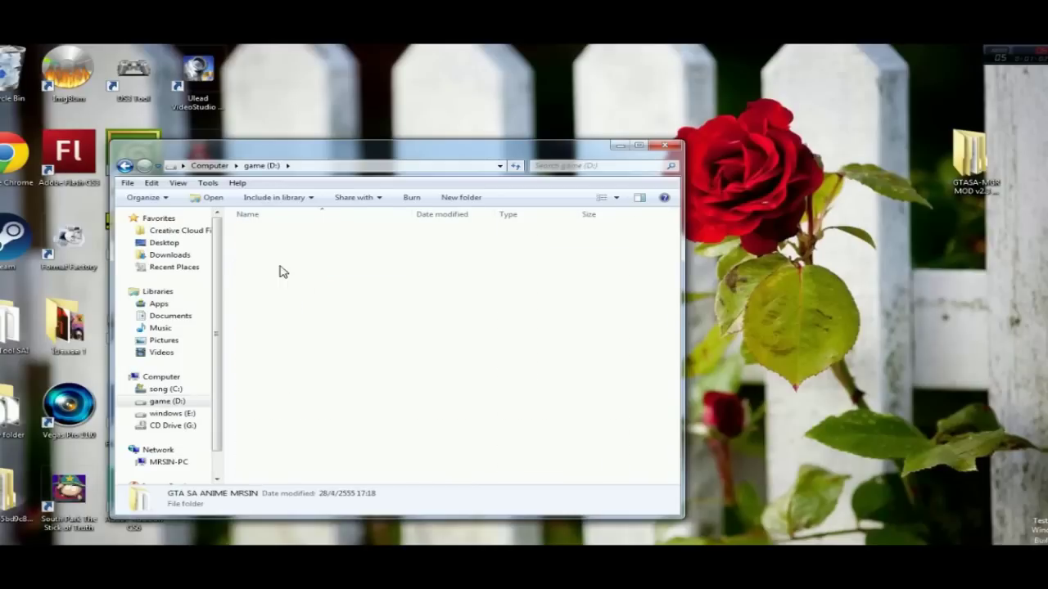
{"action": "left_click_drag", "start_coordinate": [511, 140], "coordinate": [514, 112]}
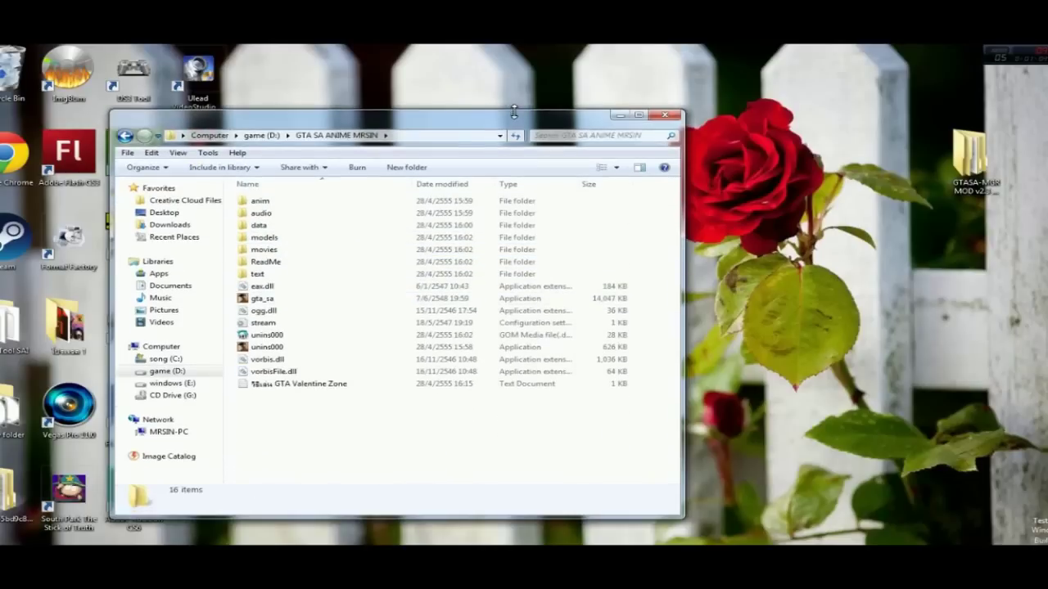
{"action": "left_click_drag", "start_coordinate": [682, 159], "coordinate": [726, 160]}
{"action": "left_click_drag", "start_coordinate": [564, 115], "coordinate": [472, 108]}
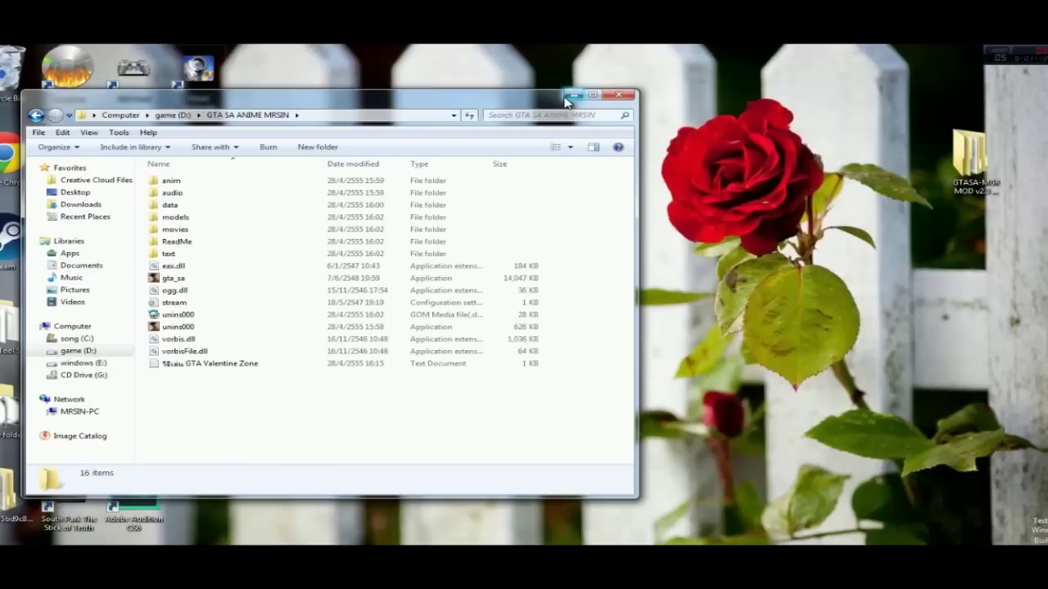
- Open the GTASA-MGR MOD v2.3 desktop folder down to MGR MOD v2.3 and place its window beside the game folder
{"action": "left_click", "coordinate": [987, 172]}
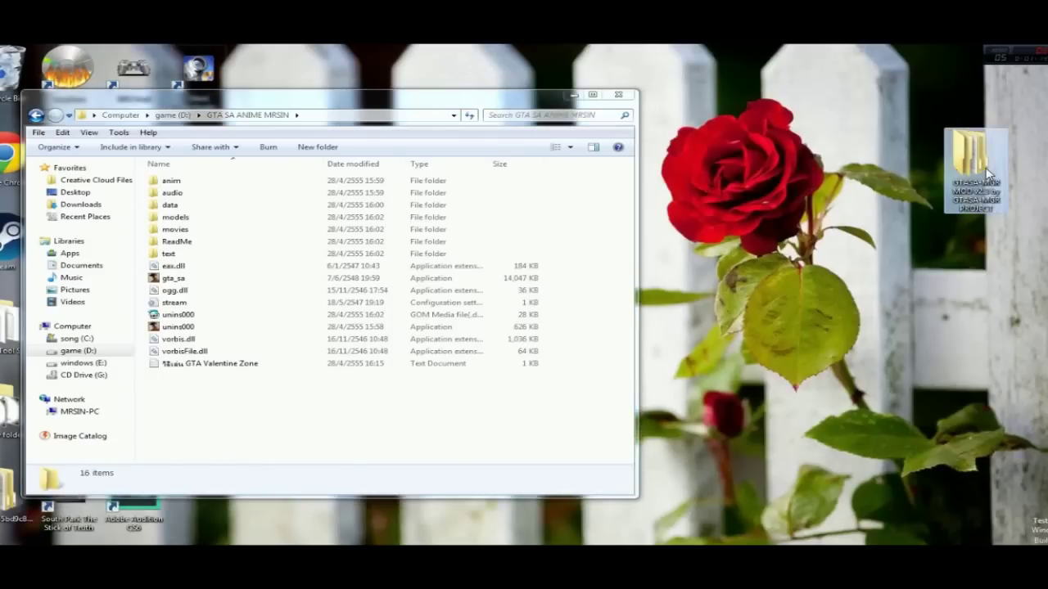
{"action": "double_click", "coordinate": [972, 164]}
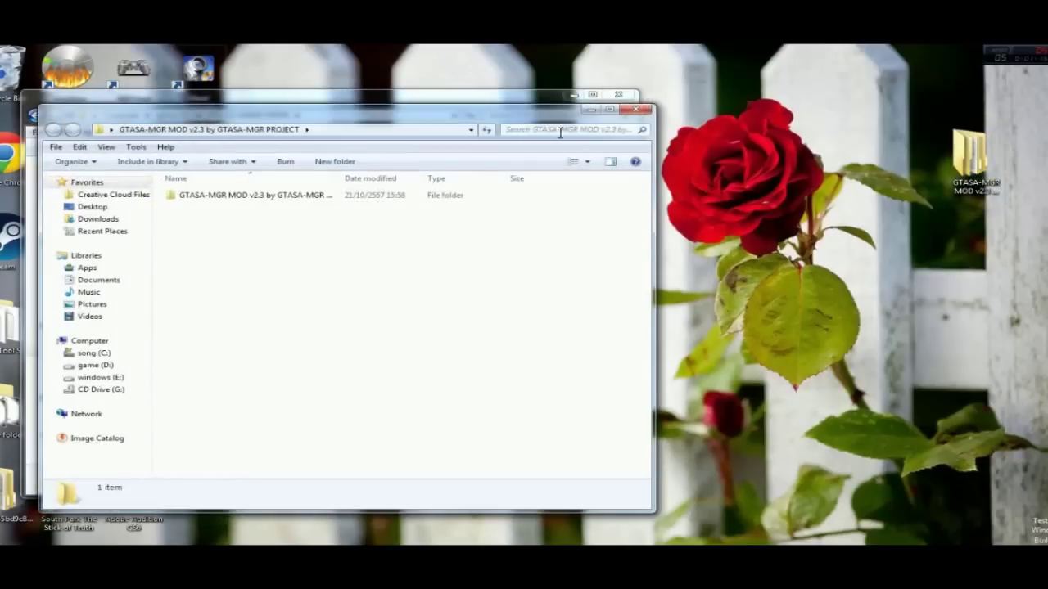
{"action": "left_click_drag", "start_coordinate": [317, 121], "coordinate": [496, 145]}
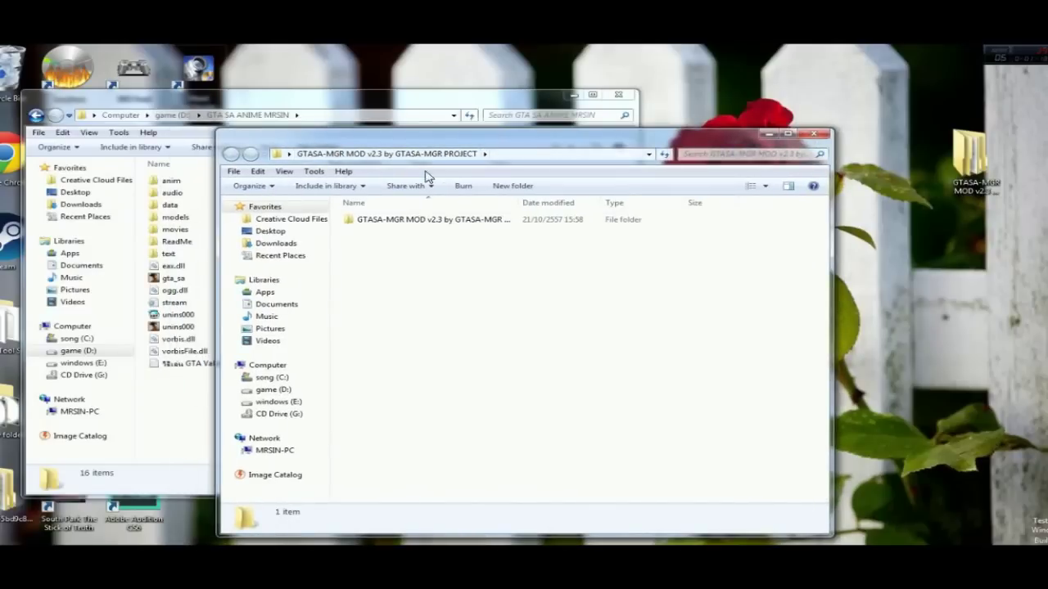
{"action": "double_click", "coordinate": [420, 221]}
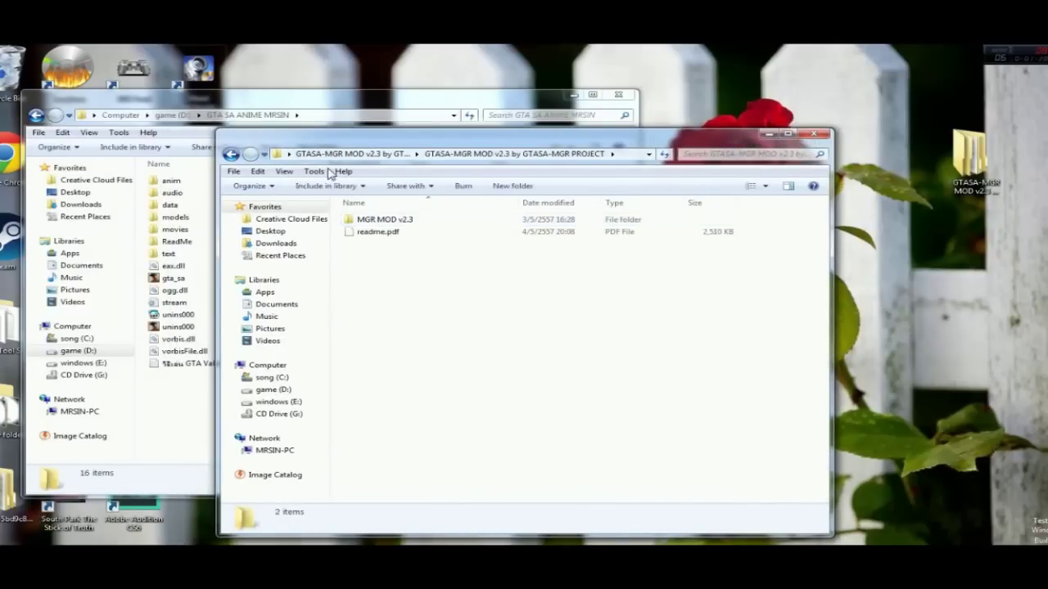
{"action": "left_click", "coordinate": [231, 154]}
{"action": "left_click_drag", "start_coordinate": [336, 138], "coordinate": [426, 141]}
{"action": "left_click_drag", "start_coordinate": [403, 106], "coordinate": [375, 96]}
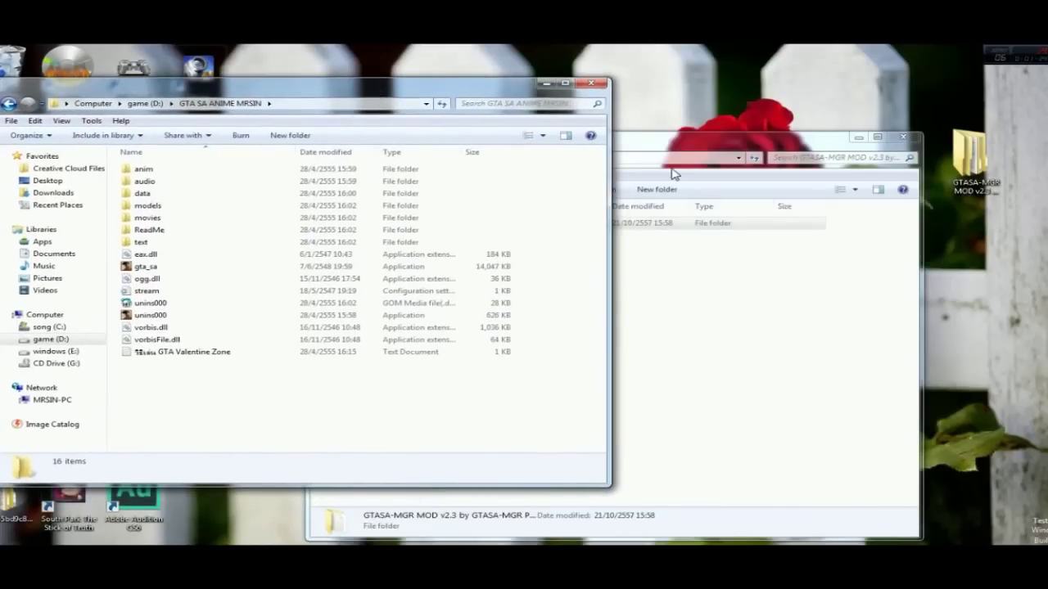
{"action": "left_click_drag", "start_coordinate": [655, 149], "coordinate": [690, 148]}
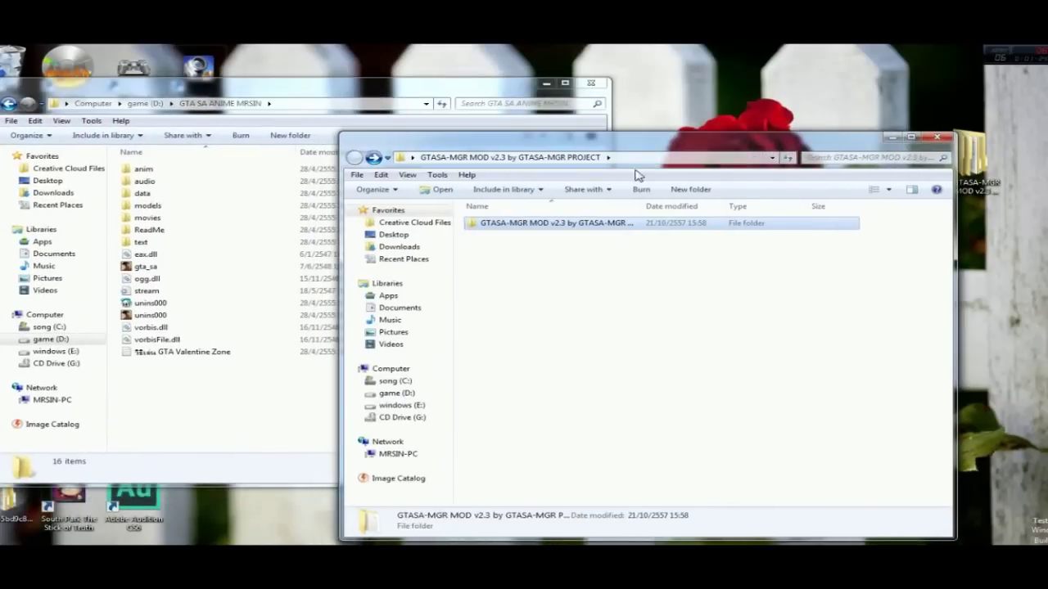
{"action": "double_click", "coordinate": [544, 223]}
{"action": "double_click", "coordinate": [536, 226]}
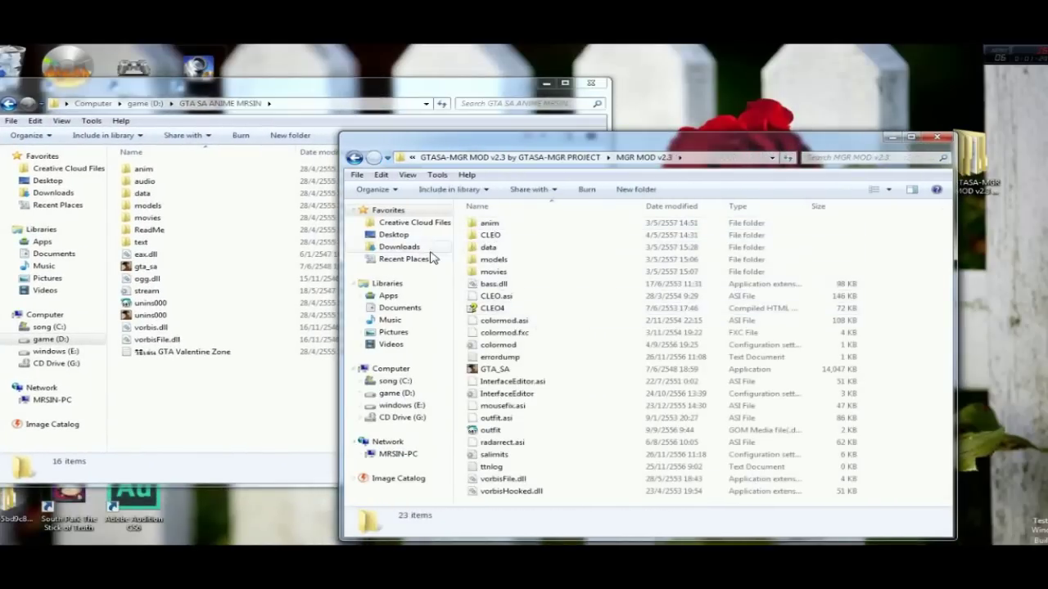
{"action": "left_click_drag", "start_coordinate": [540, 145], "coordinate": [534, 131]}
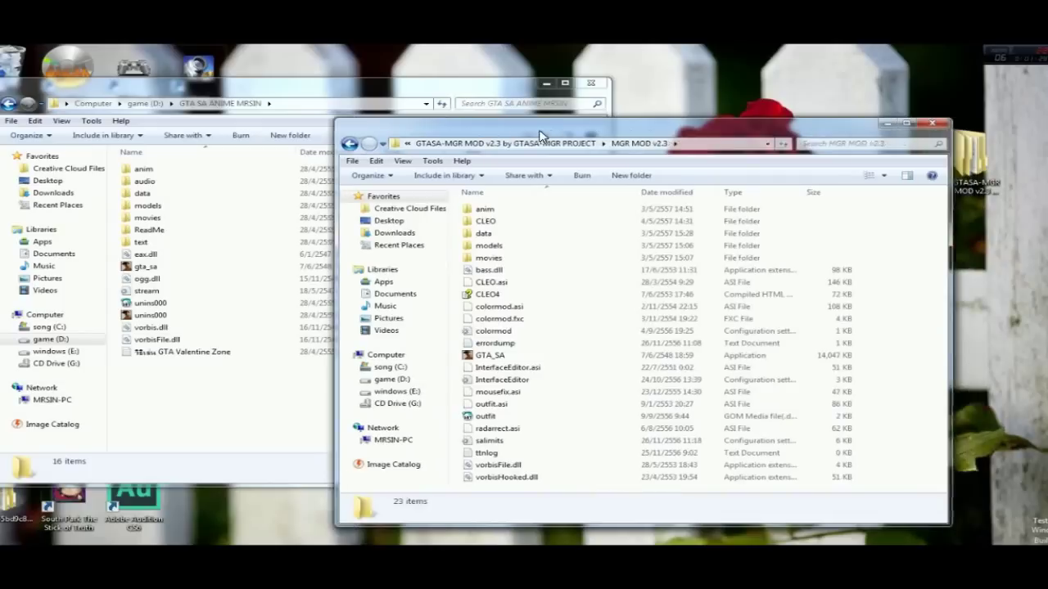
- Minimize the MGR MOD v2.3 window so that only the game folder stays on the desktop
{"action": "left_click", "coordinate": [888, 124]}
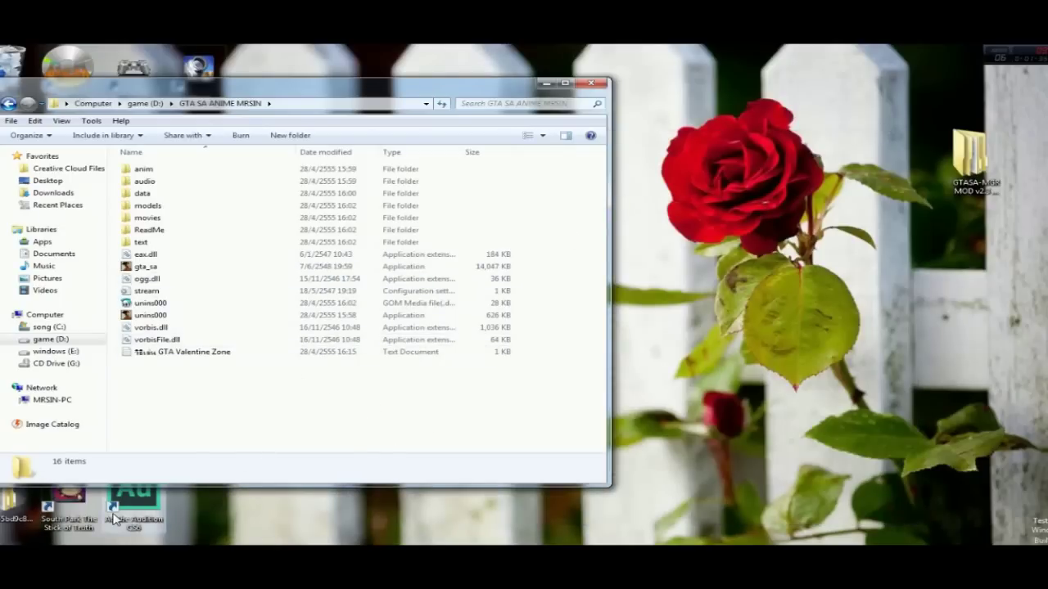
{"action": "mouse_move", "coordinate": [139, 541]}
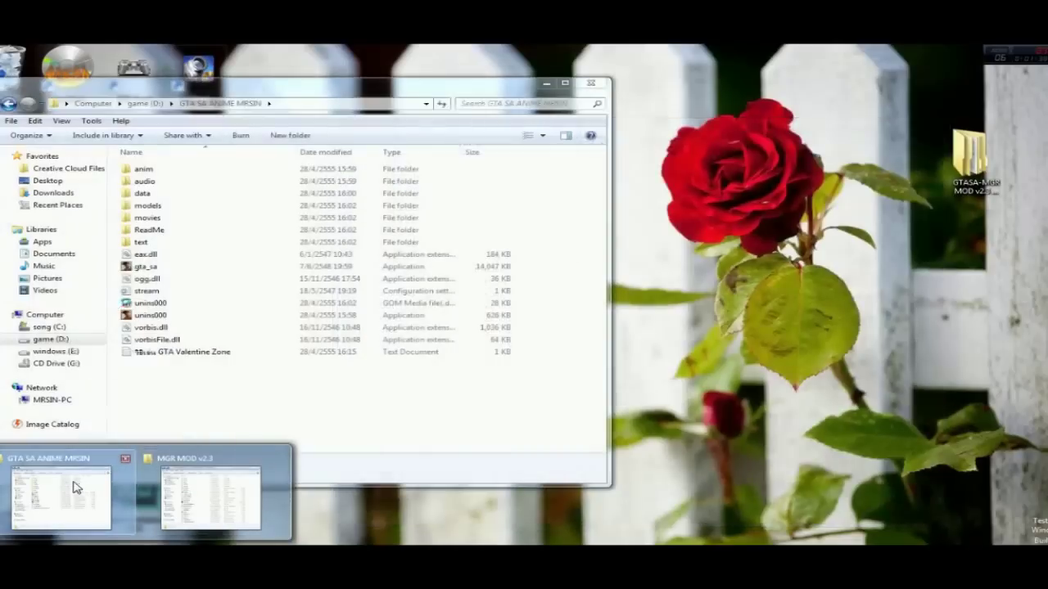
{"action": "left_click", "coordinate": [205, 497]}
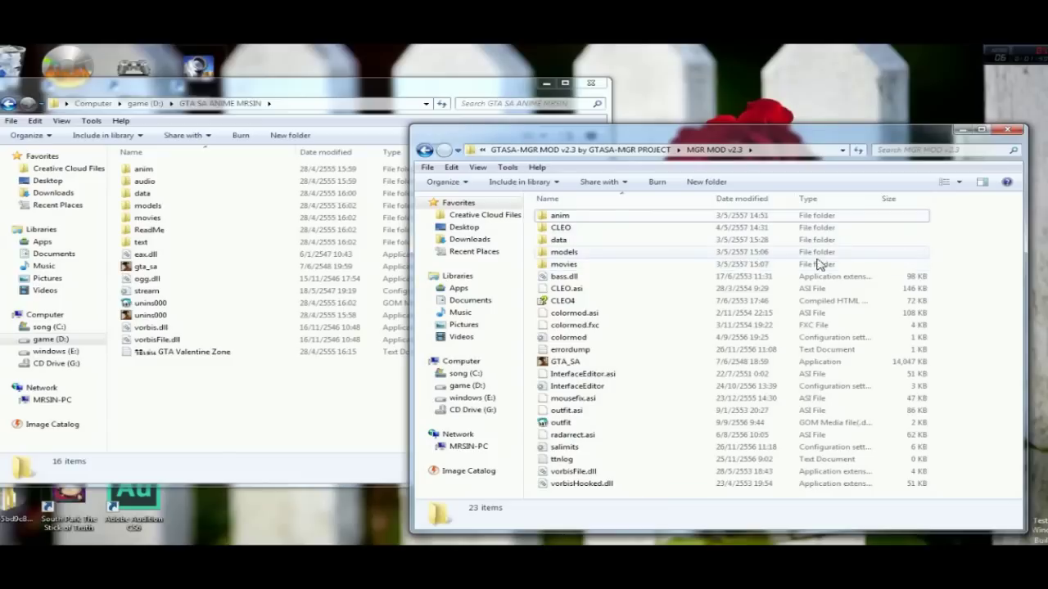
{"action": "left_click", "coordinate": [962, 130]}
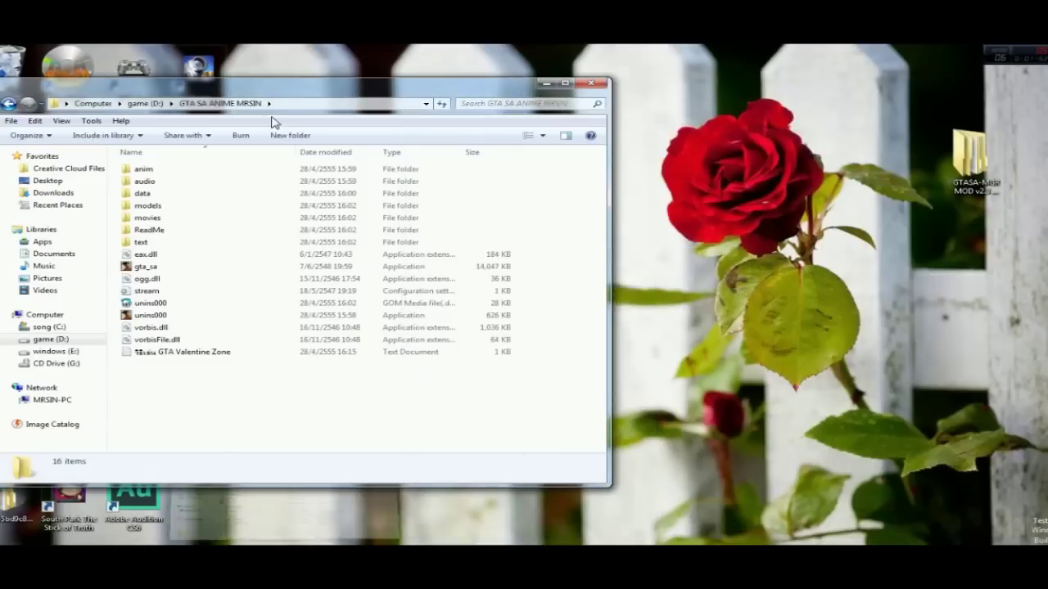
- Go up to drive D:, view the GTA SA ANIME MRSIN folder's summary and reopen the folder
{"action": "left_click", "coordinate": [10, 103]}
{"action": "left_click_drag", "start_coordinate": [190, 85], "coordinate": [507, 114]}
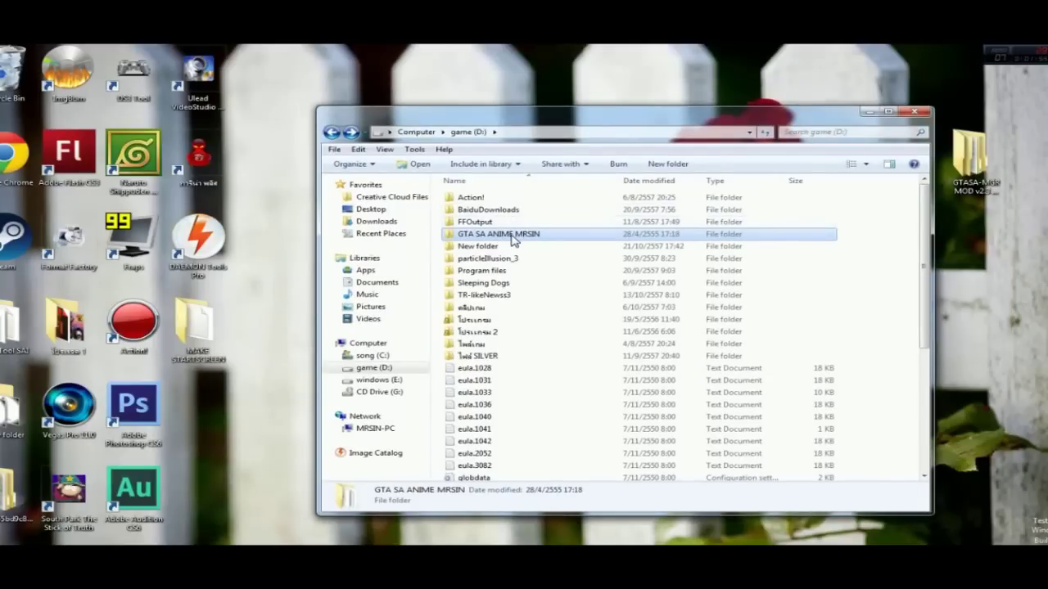
{"action": "mouse_move", "coordinate": [513, 238]}
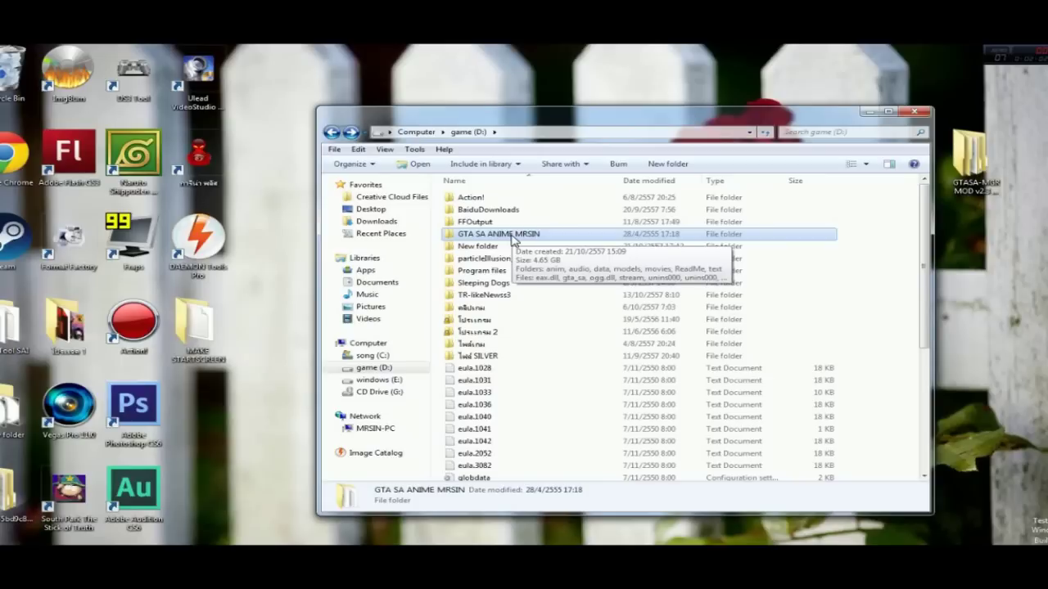
{"action": "double_click", "coordinate": [513, 236]}
- Delete the GTA Valentine Zone text document from the game folder and move the folder window aside
{"action": "left_click_drag", "start_coordinate": [541, 440], "coordinate": [448, 280]}
{"action": "left_click", "coordinate": [489, 401]}
{"action": "left_click", "coordinate": [484, 382]}
{"action": "key", "text": "Delete"}
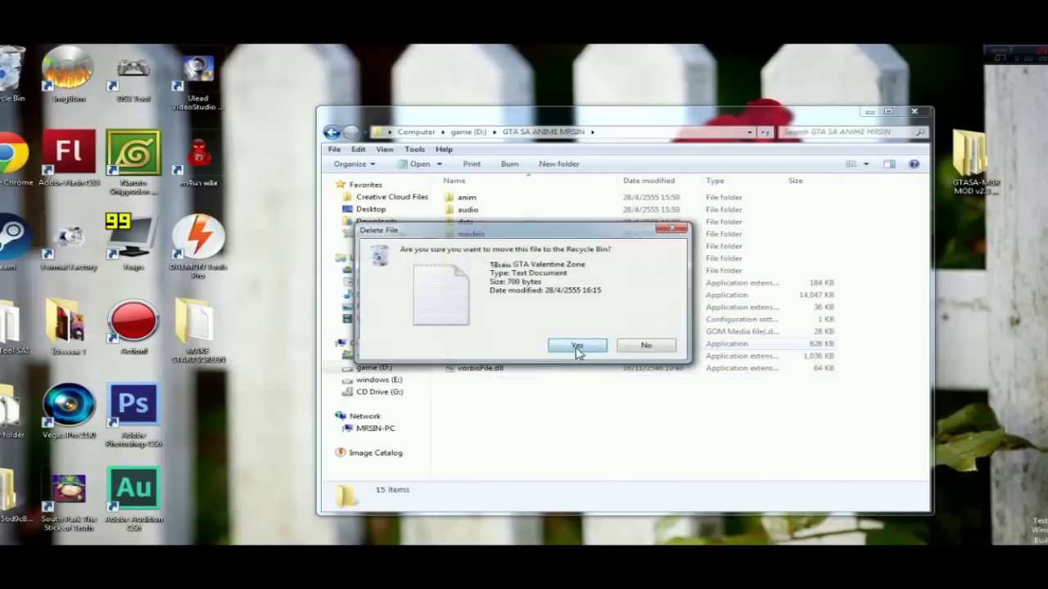
{"action": "left_click", "coordinate": [577, 345]}
{"action": "left_click_drag", "start_coordinate": [545, 119], "coordinate": [346, 115]}
{"action": "left_click_drag", "start_coordinate": [434, 121], "coordinate": [331, 108]}
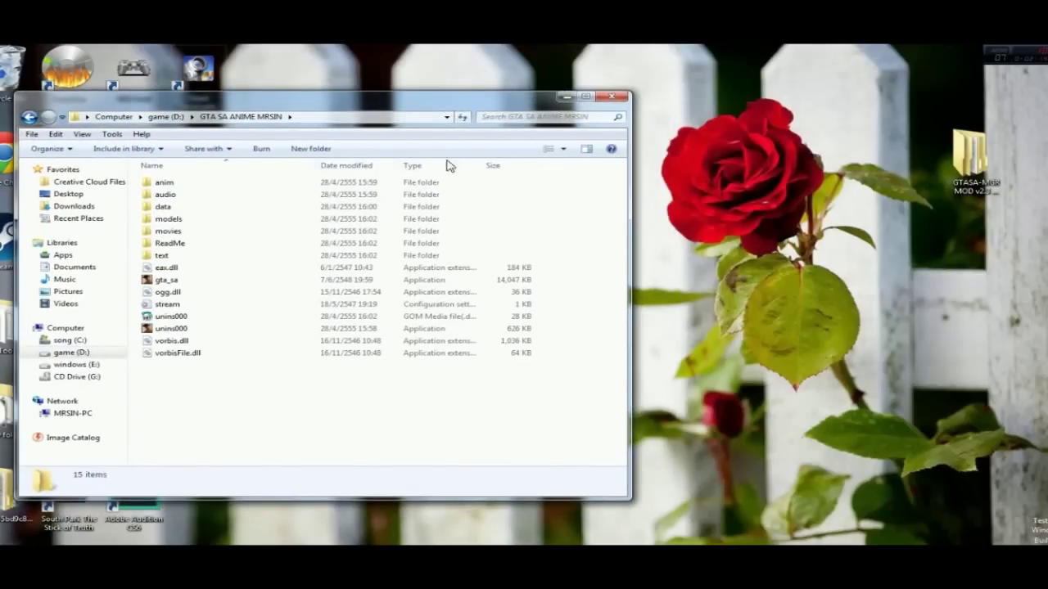
- Open MGR MOD v2.3 from the GTASA-MGR MOD v2.3 desktop folder and arrange its window side by side with the game folder
{"action": "left_click", "coordinate": [960, 189]}
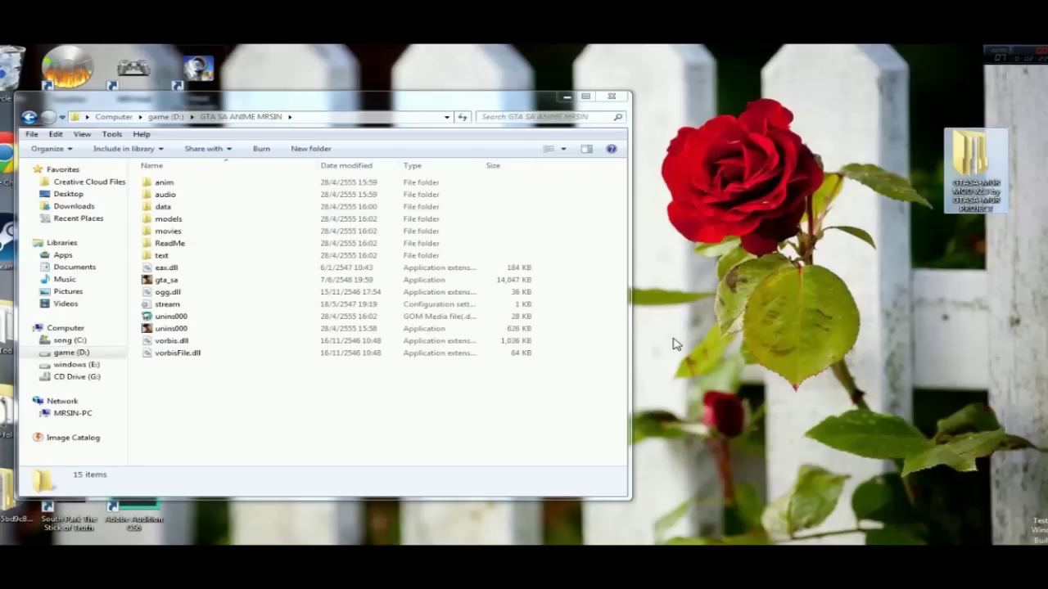
{"action": "double_click", "coordinate": [986, 161]}
{"action": "left_click_drag", "start_coordinate": [393, 122], "coordinate": [769, 148]}
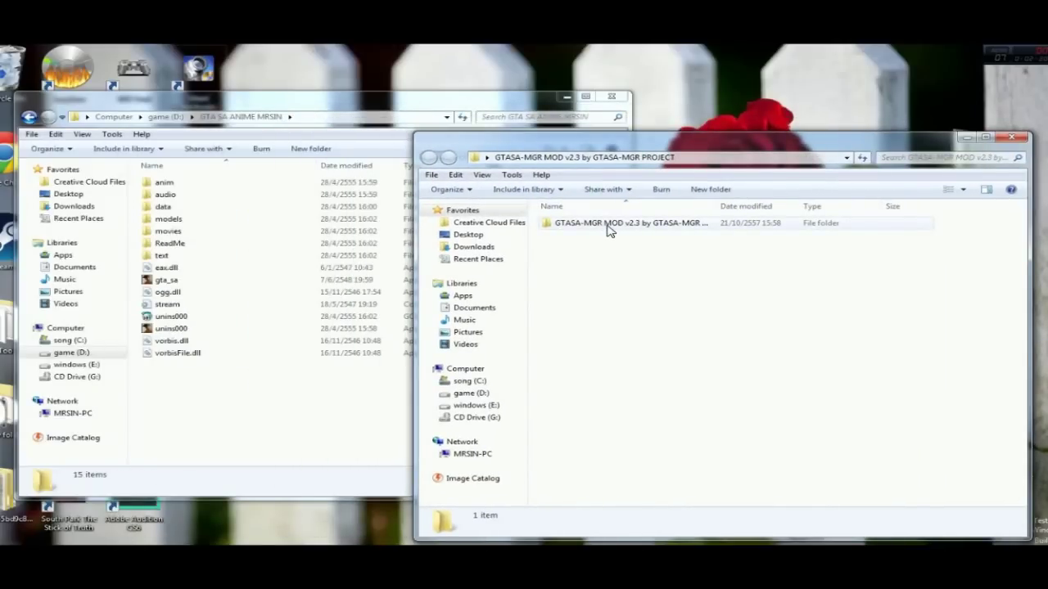
{"action": "double_click", "coordinate": [607, 226]}
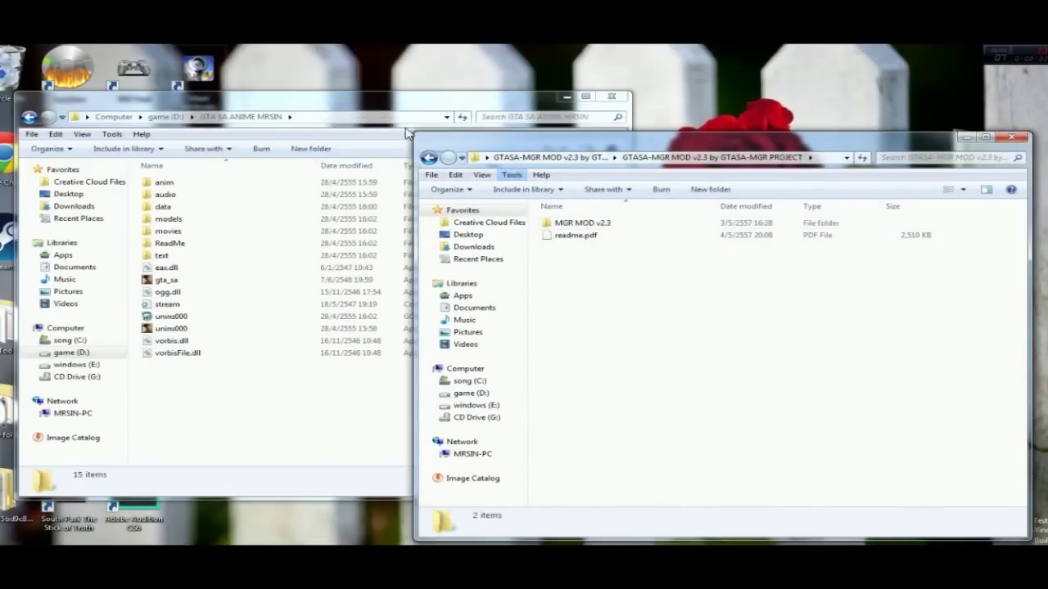
{"action": "left_click_drag", "start_coordinate": [409, 110], "coordinate": [368, 104]}
{"action": "left_click_drag", "start_coordinate": [616, 148], "coordinate": [622, 142]}
{"action": "left_click_drag", "start_coordinate": [353, 94], "coordinate": [365, 94]}
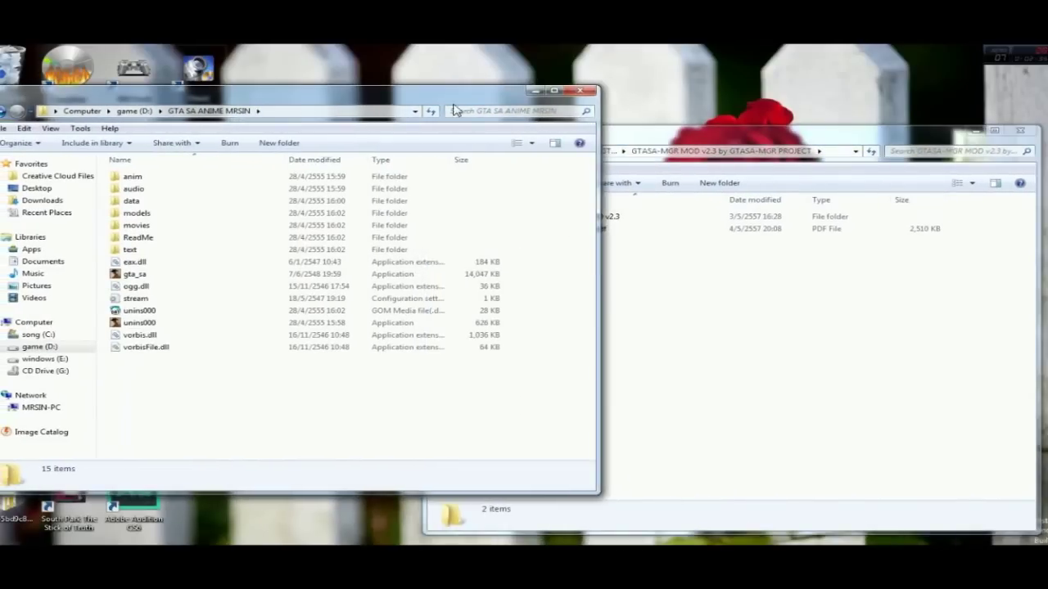
{"action": "left_click_drag", "start_coordinate": [639, 138], "coordinate": [660, 137]}
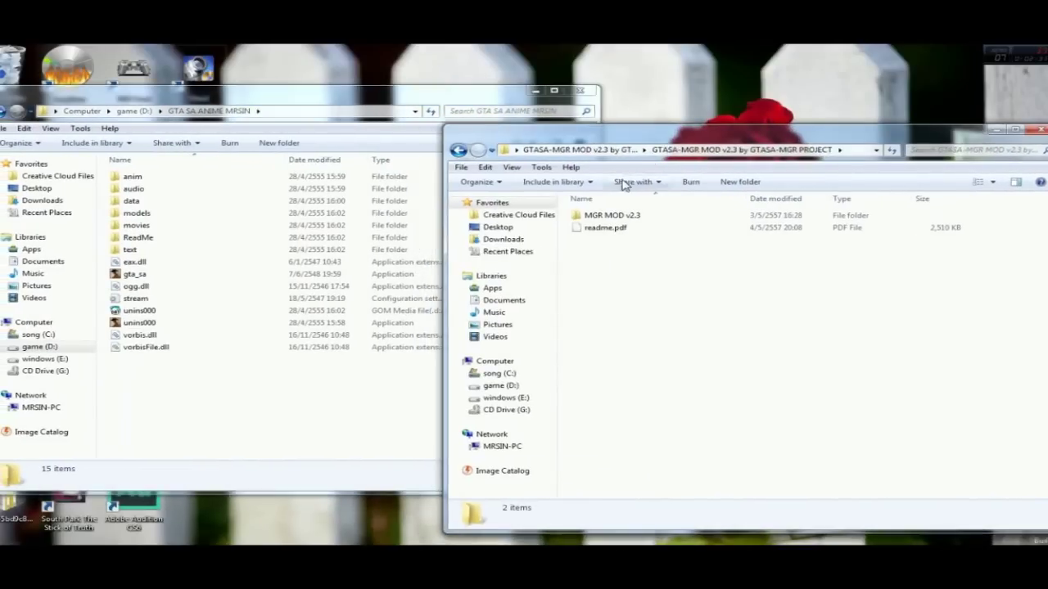
{"action": "double_click", "coordinate": [603, 218]}
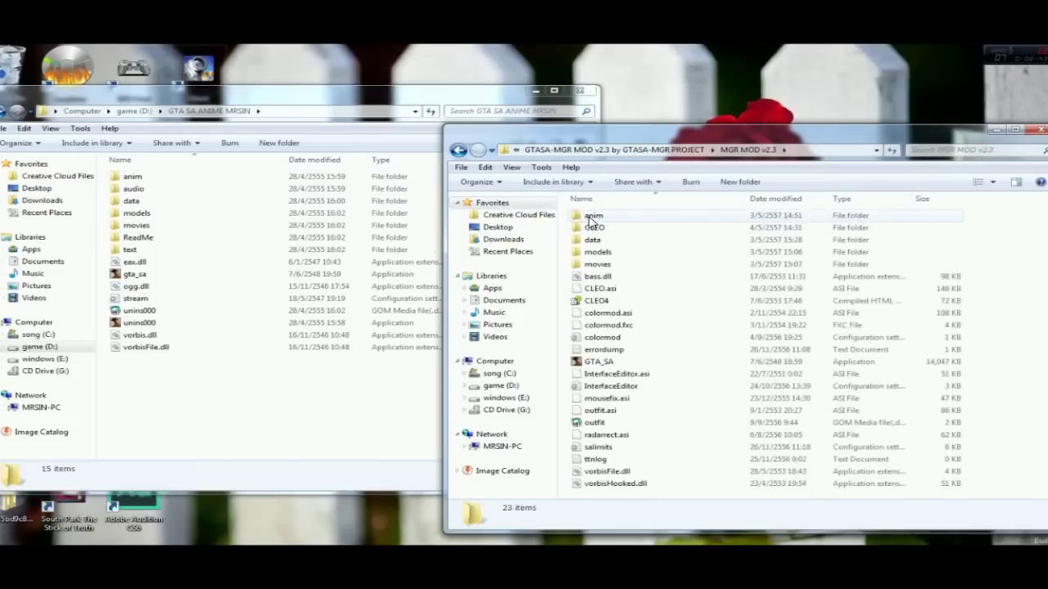
- Open the anim folder in both the game folder window and the MGR MOD v2.3 window
{"action": "left_click", "coordinate": [590, 217]}
{"action": "left_click", "coordinate": [132, 176]}
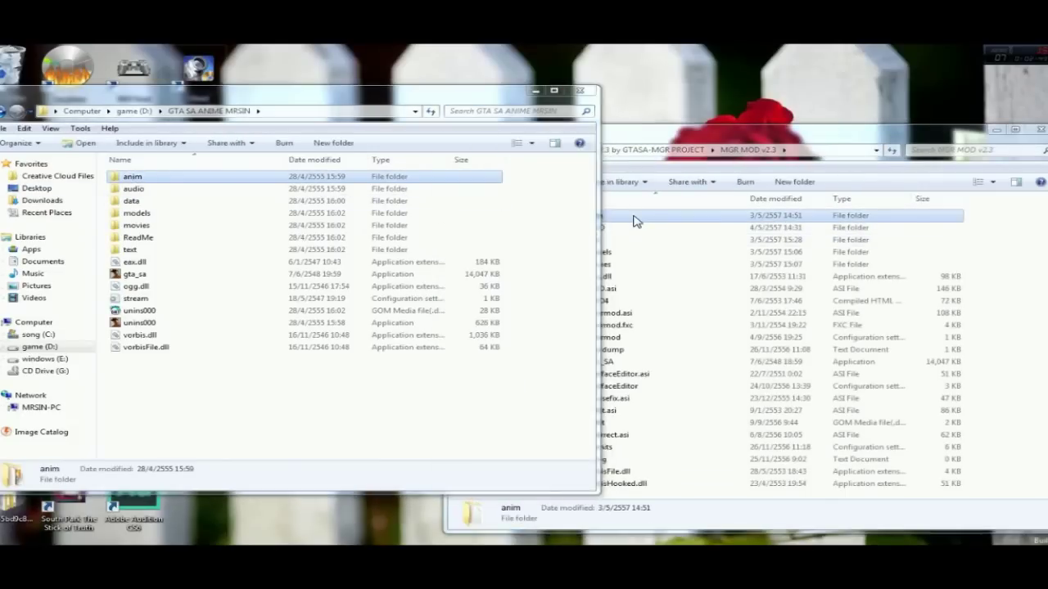
{"action": "left_click", "coordinate": [184, 177]}
{"action": "double_click", "coordinate": [184, 178]}
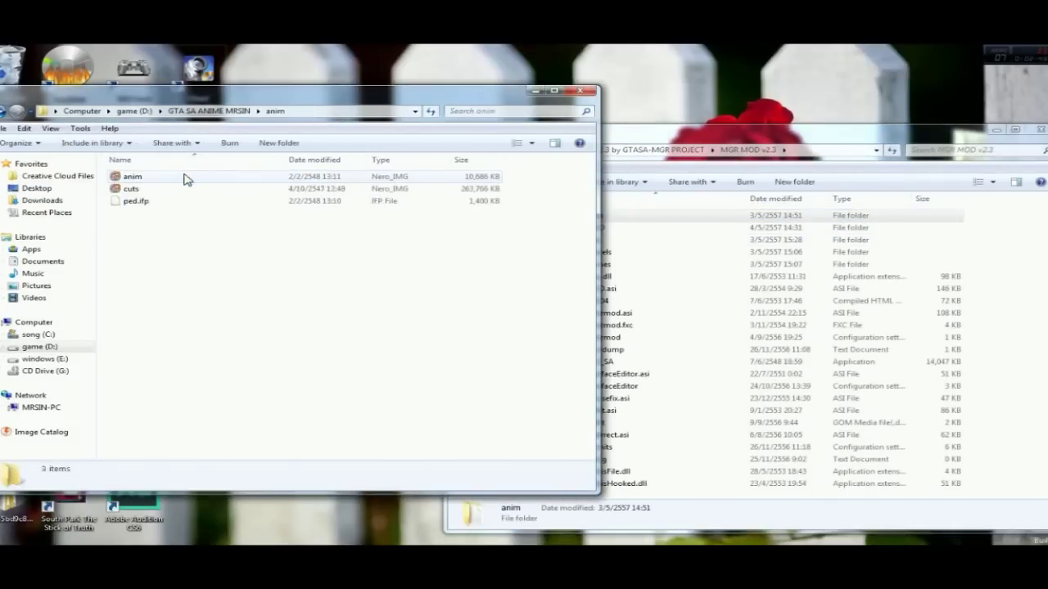
{"action": "double_click", "coordinate": [648, 221]}
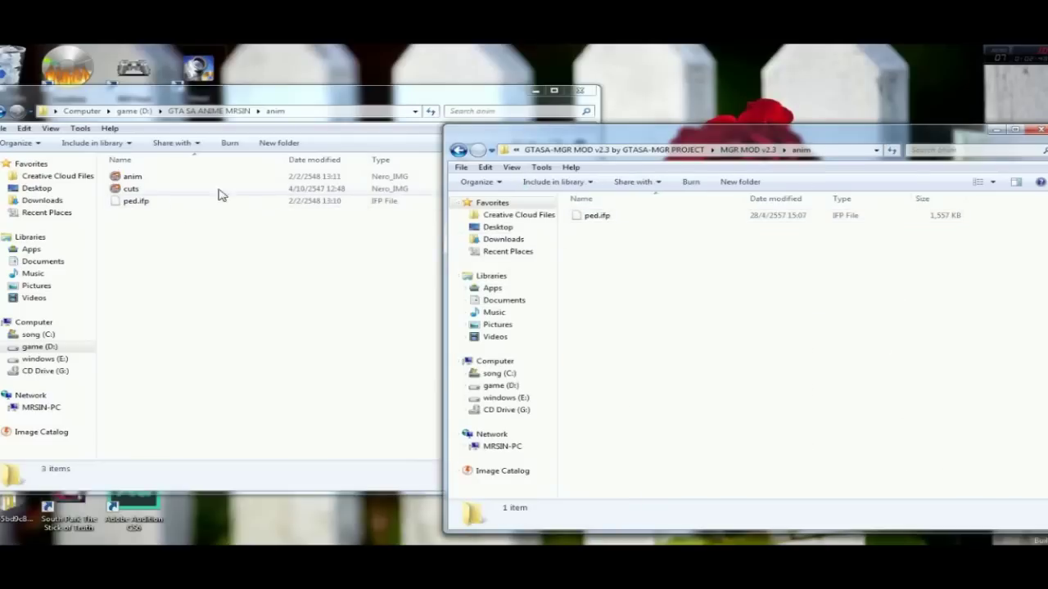
- Copy ped.ifp from the mod's anim folder into the game's anim folder, replacing the existing file
{"action": "left_click", "coordinate": [135, 201]}
{"action": "left_click", "coordinate": [674, 270]}
{"action": "right_click", "coordinate": [598, 215]}
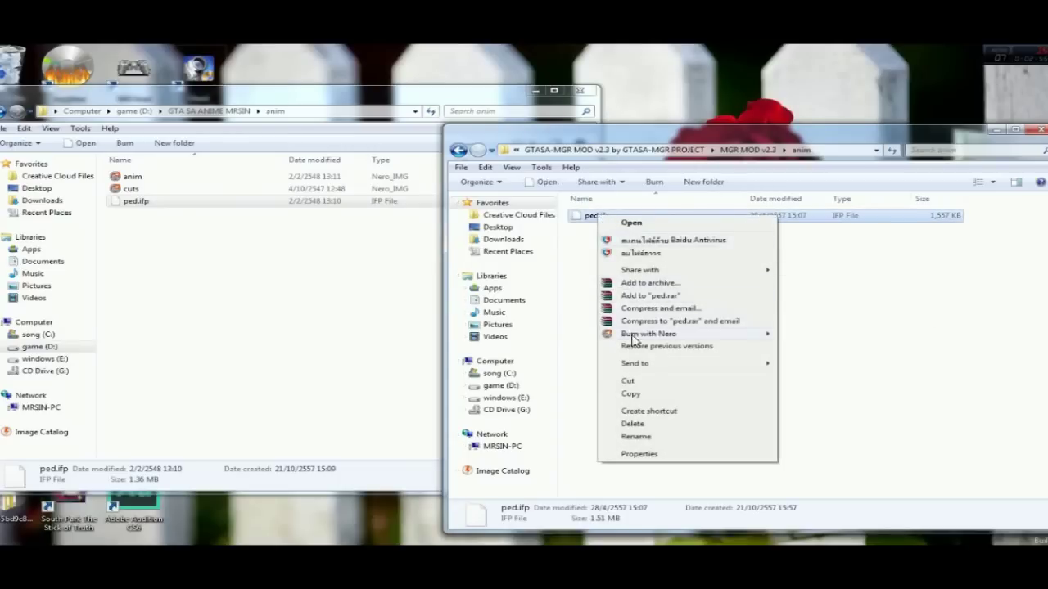
{"action": "left_click", "coordinate": [630, 394]}
{"action": "left_click", "coordinate": [246, 317]}
{"action": "right_click", "coordinate": [247, 317]}
{"action": "left_click", "coordinate": [275, 392]}
{"action": "left_click", "coordinate": [457, 248]}
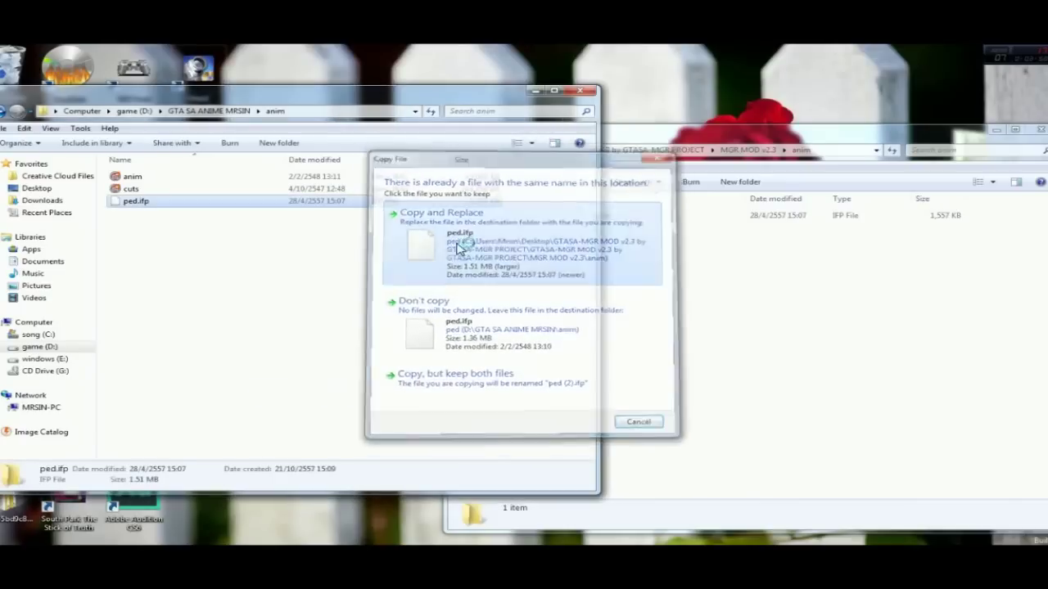
{"action": "left_click", "coordinate": [648, 253]}
{"action": "left_click", "coordinate": [401, 257]}
{"action": "left_click", "coordinate": [646, 278]}
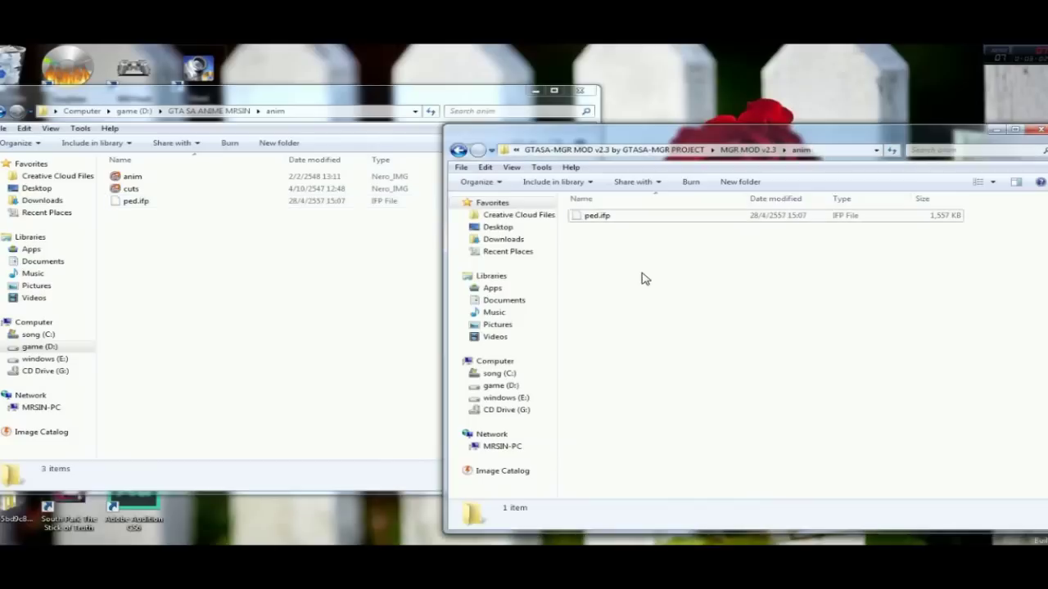
{"action": "left_click", "coordinate": [602, 218]}
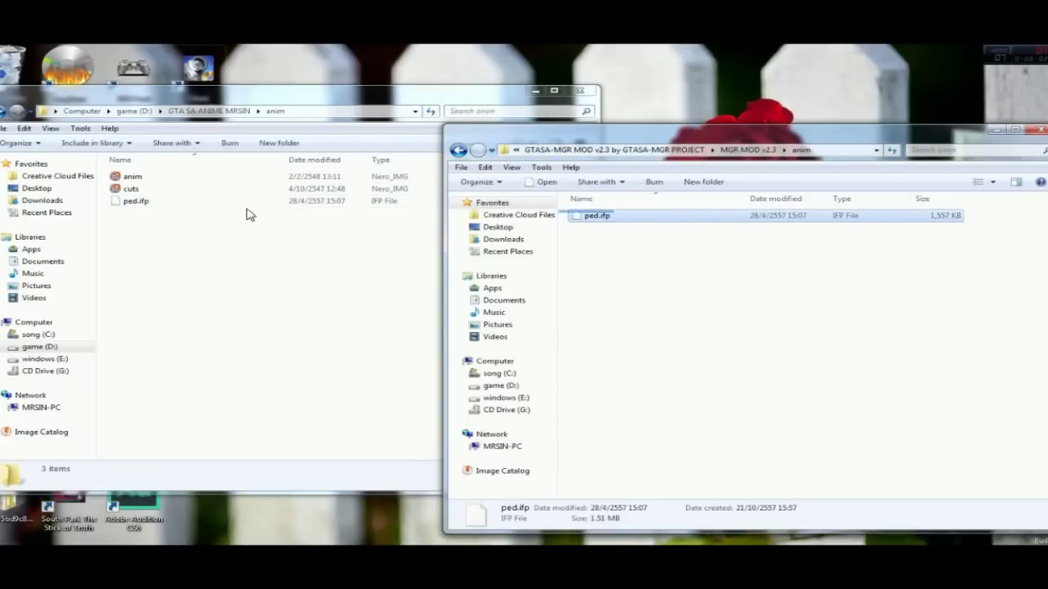
- Return both windows from their anim folders to the main mod and game folders, and move the game folder window aside
{"action": "left_click", "coordinate": [458, 151]}
{"action": "left_click", "coordinate": [209, 110]}
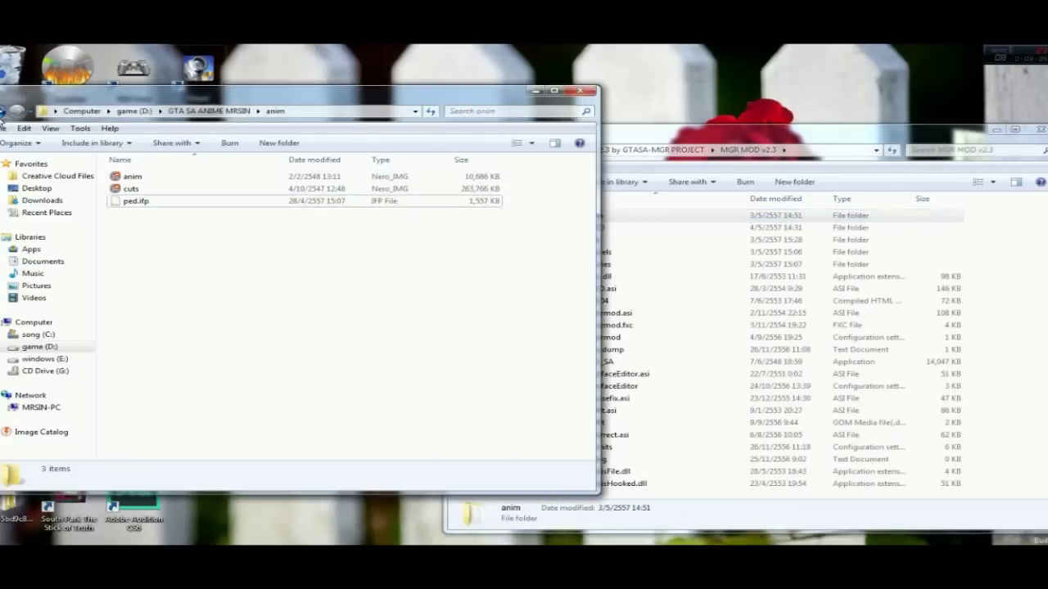
{"action": "left_click_drag", "start_coordinate": [240, 90], "coordinate": [657, 141]}
{"action": "left_click", "coordinate": [366, 413]}
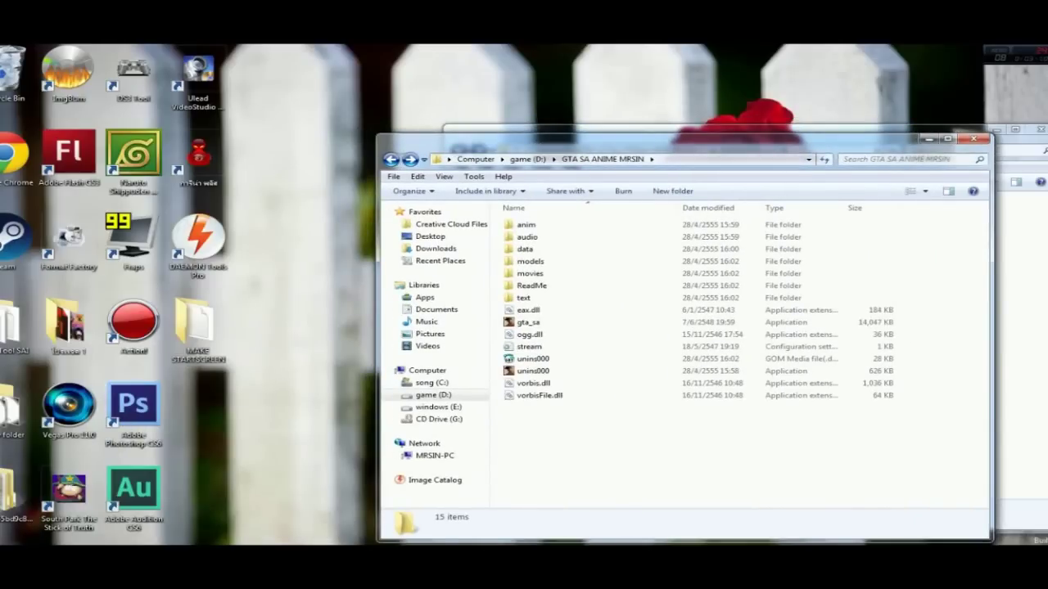
- Close the duplicate MGR MOD v2.3 window, open the recent New folder in another window and move it beside the game folder
{"action": "mouse_move", "coordinate": [221, 557]}
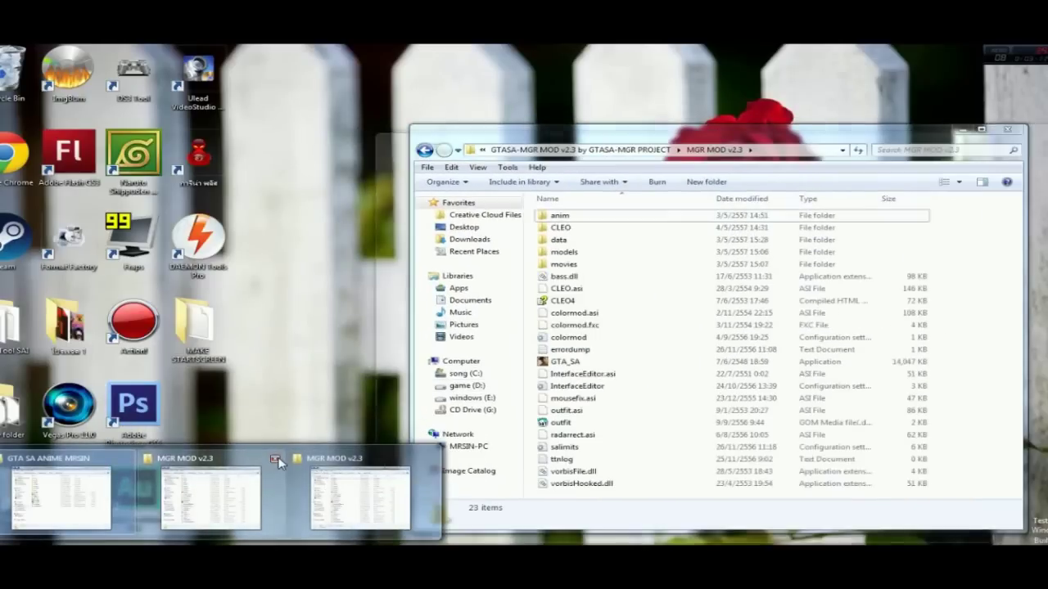
{"action": "left_click", "coordinate": [250, 458]}
{"action": "right_click", "coordinate": [82, 565]}
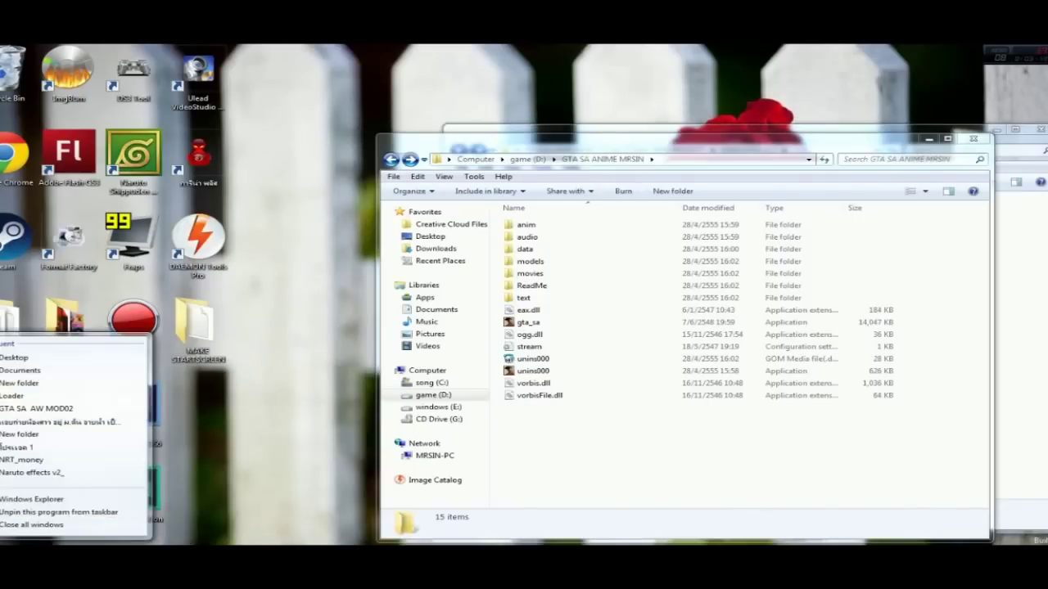
{"action": "left_click", "coordinate": [29, 434]}
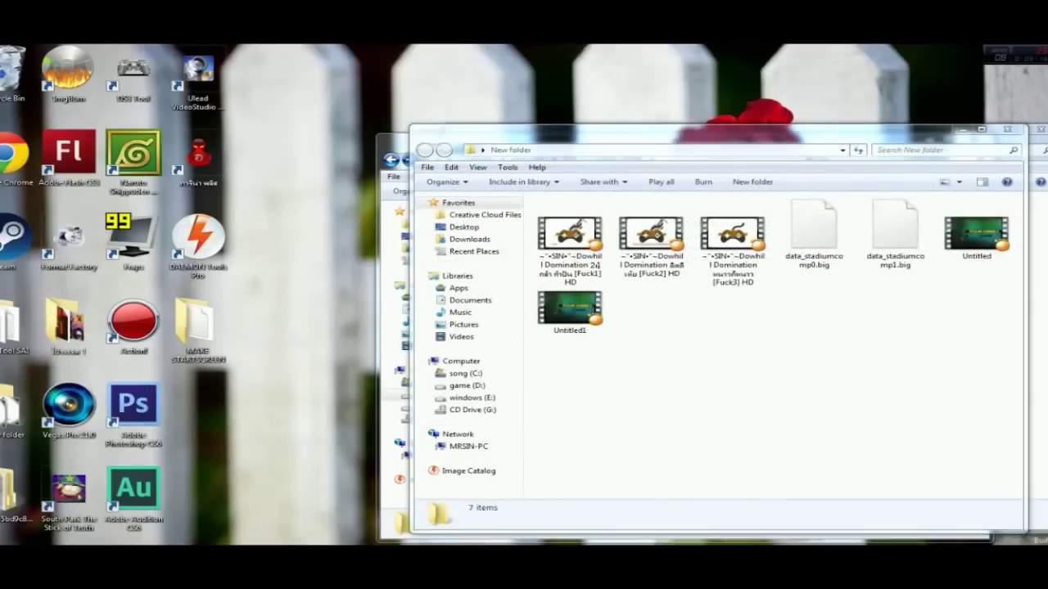
{"action": "right_click", "coordinate": [82, 565]}
{"action": "left_click", "coordinate": [425, 241]}
{"action": "left_click_drag", "start_coordinate": [578, 143], "coordinate": [140, 127]}
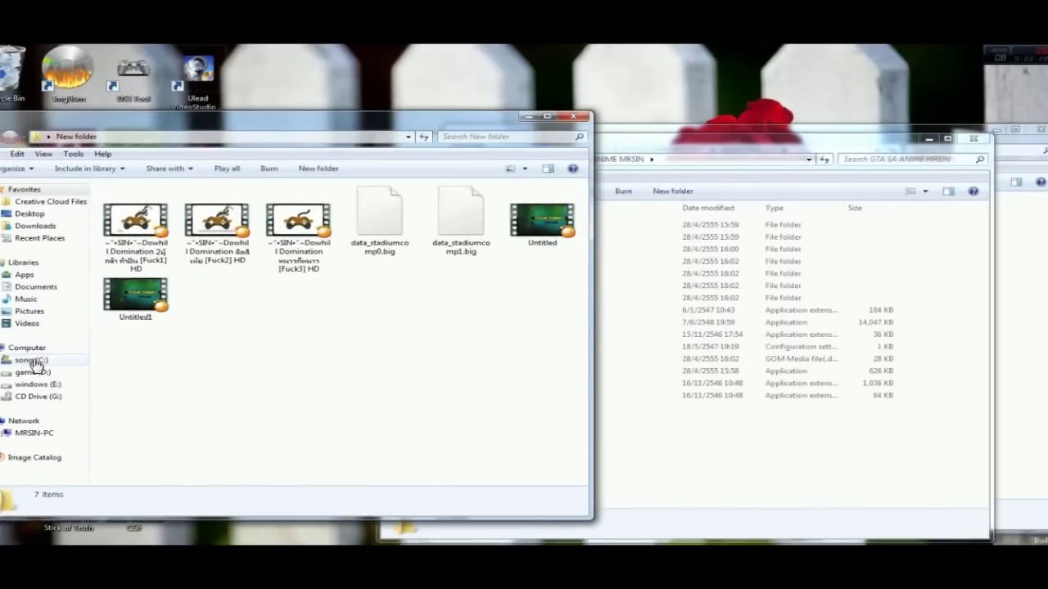
- Open the CLEO 4 folder within CLEO 4 mod install, in the gta sa anime mod collection on drive C
{"action": "left_click", "coordinate": [10, 364]}
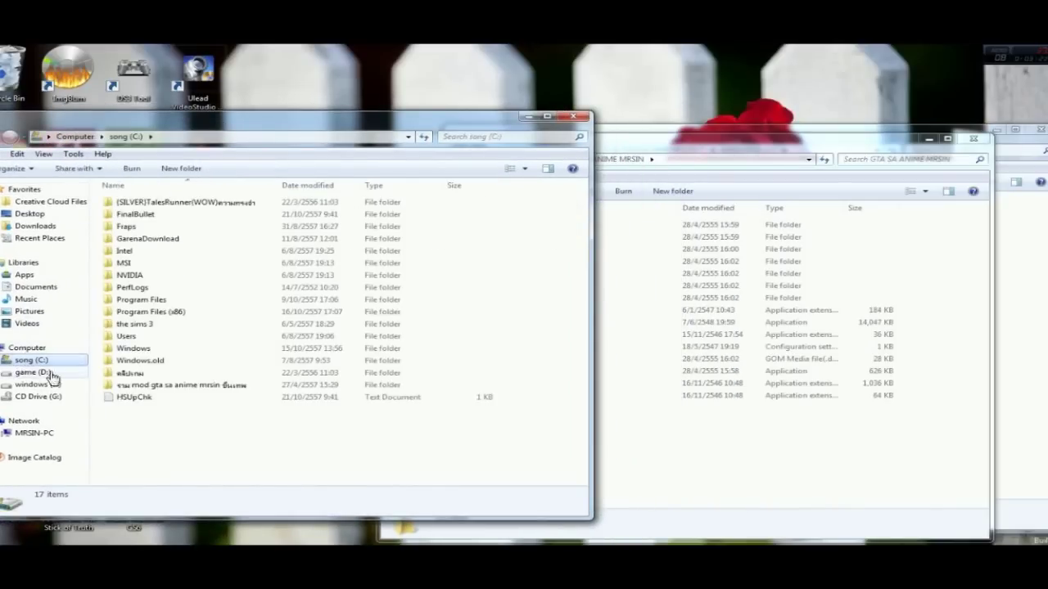
{"action": "left_click", "coordinate": [157, 389]}
{"action": "left_click", "coordinate": [202, 411]}
{"action": "left_click", "coordinate": [196, 387]}
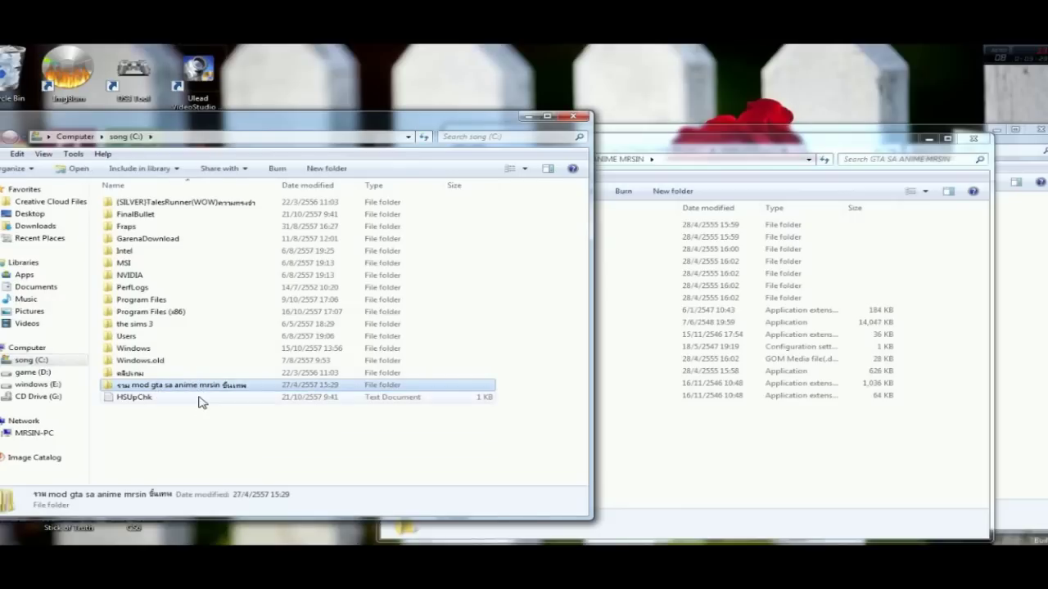
{"action": "double_click", "coordinate": [199, 391]}
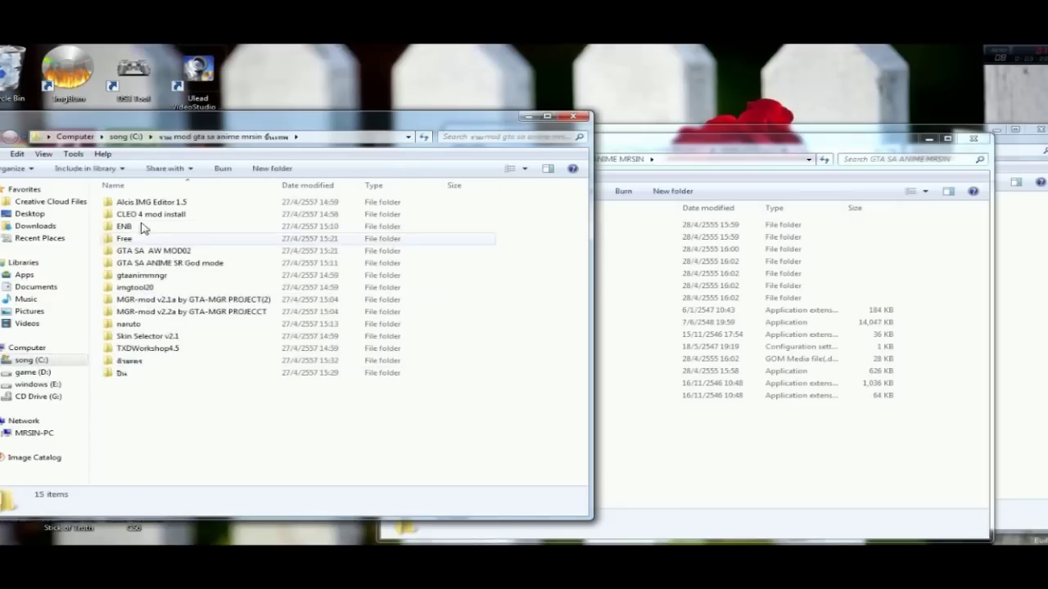
{"action": "double_click", "coordinate": [133, 214]}
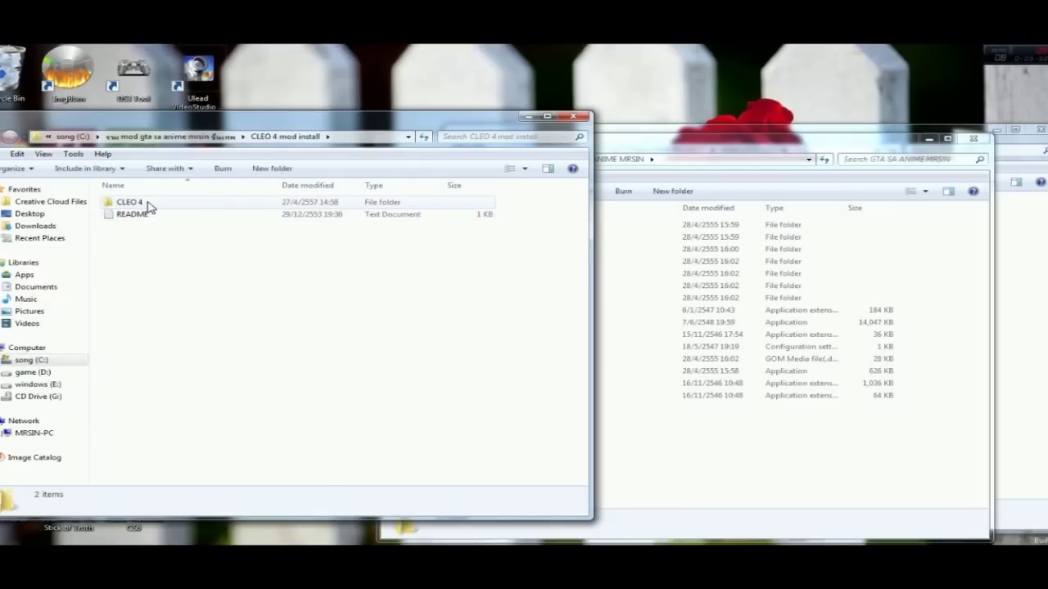
{"action": "left_click", "coordinate": [121, 205]}
{"action": "double_click", "coordinate": [121, 205]}
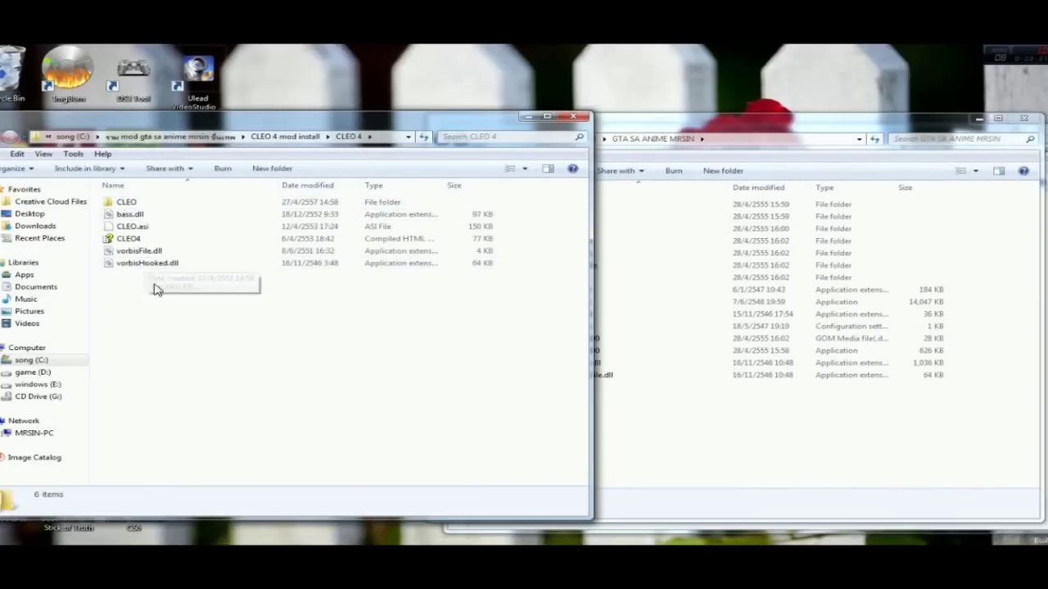
- Copy everything in the CLEO 4 folder into the main game folder, replacing the existing vorbisFile.dll
{"action": "left_click_drag", "start_coordinate": [160, 290], "coordinate": [99, 197]}
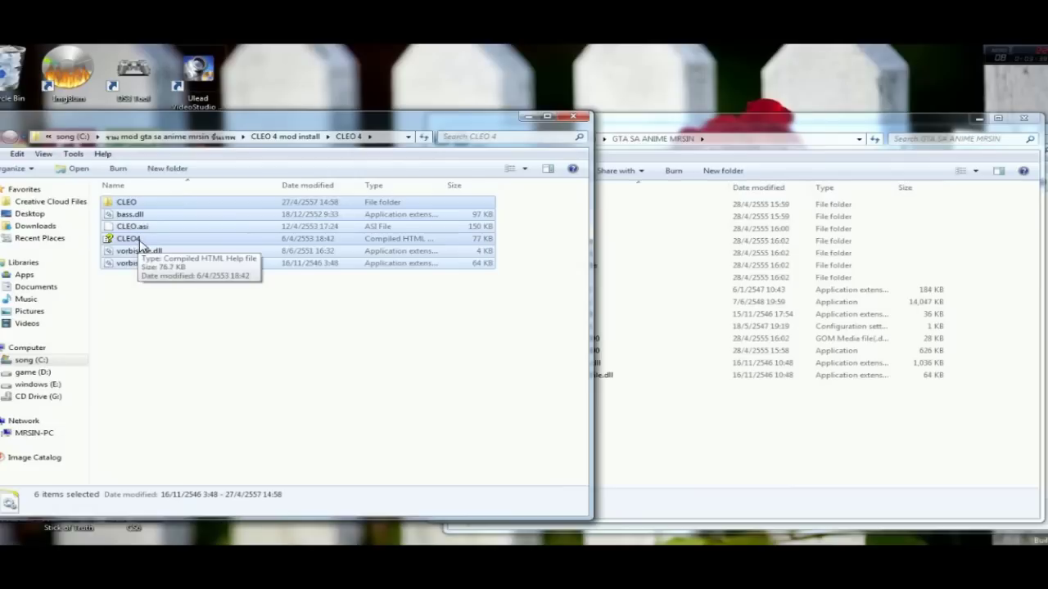
{"action": "right_click", "coordinate": [140, 243]}
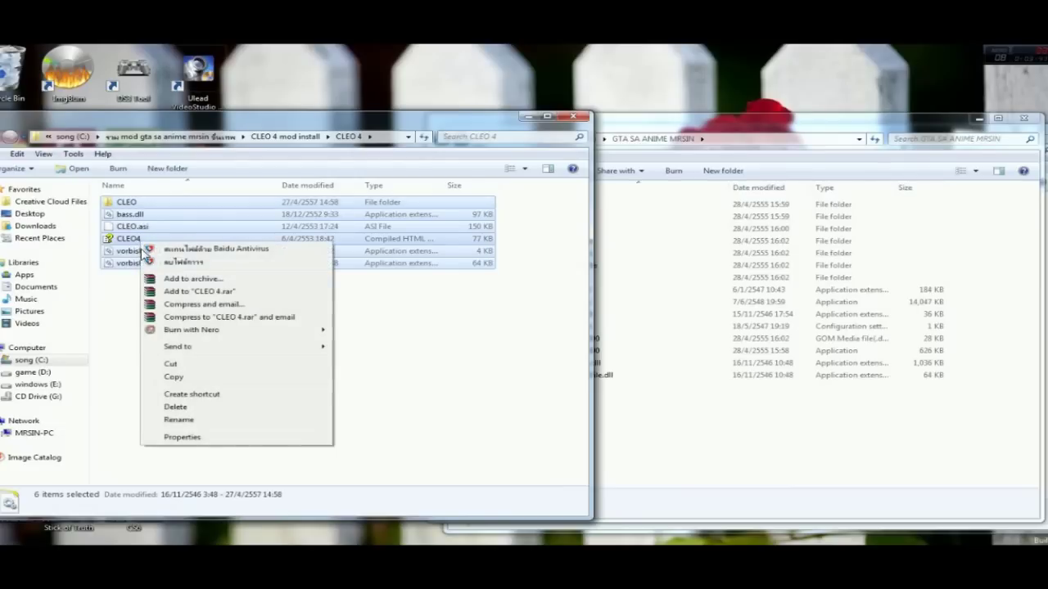
{"action": "left_click", "coordinate": [172, 378]}
{"action": "left_click", "coordinate": [188, 359]}
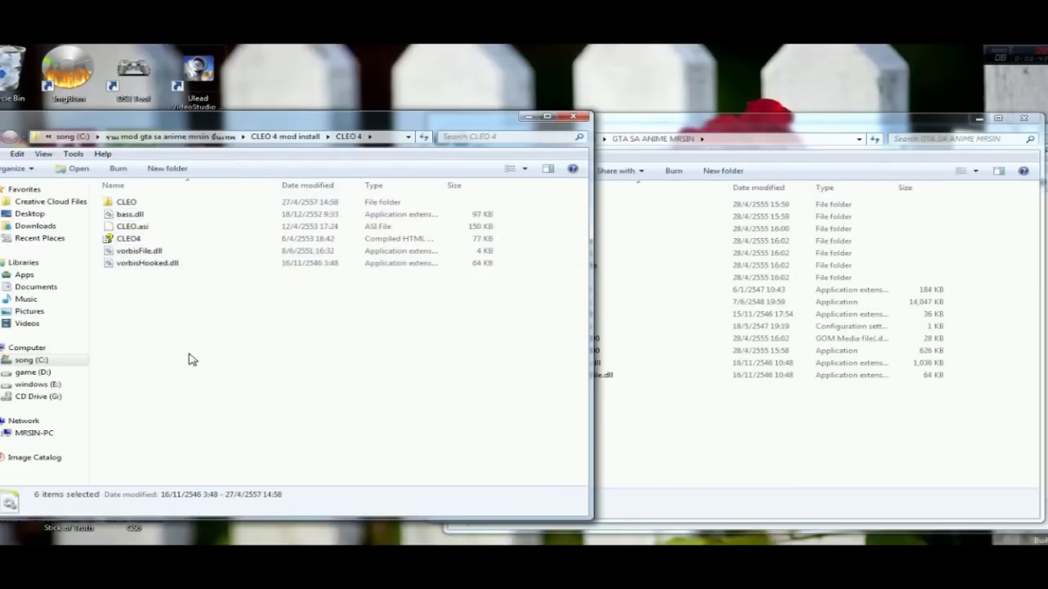
{"action": "left_click", "coordinate": [735, 455]}
{"action": "right_click", "coordinate": [666, 421]}
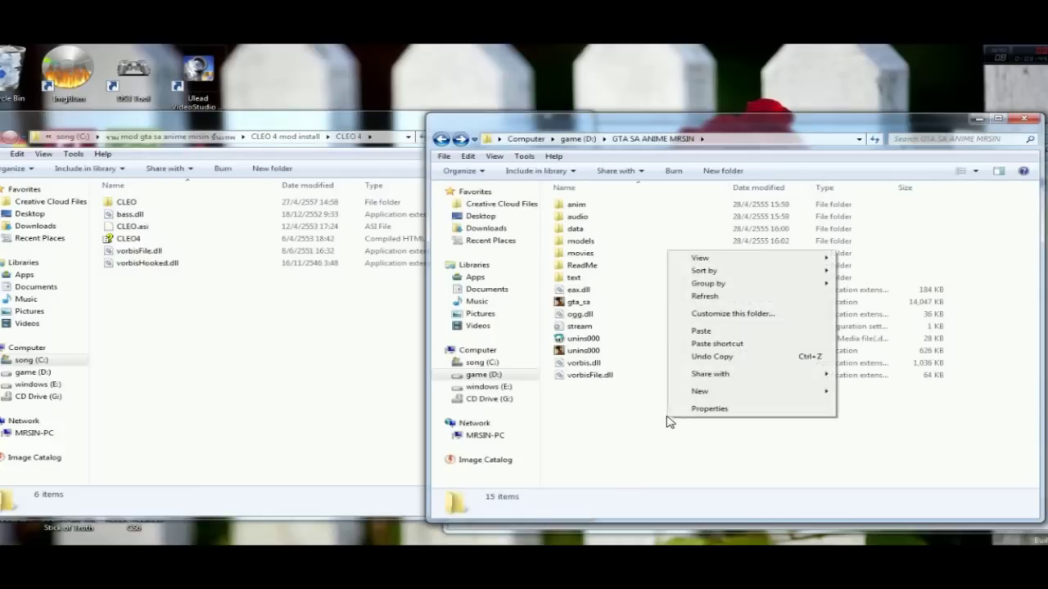
{"action": "left_click", "coordinate": [698, 334]}
{"action": "left_click", "coordinate": [434, 420]}
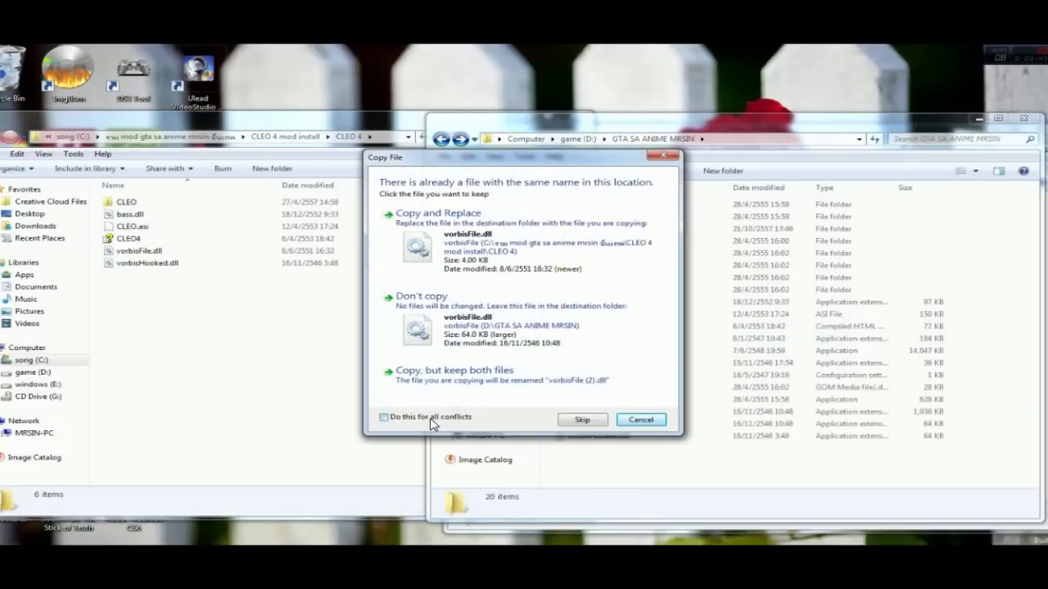
{"action": "left_click", "coordinate": [450, 258]}
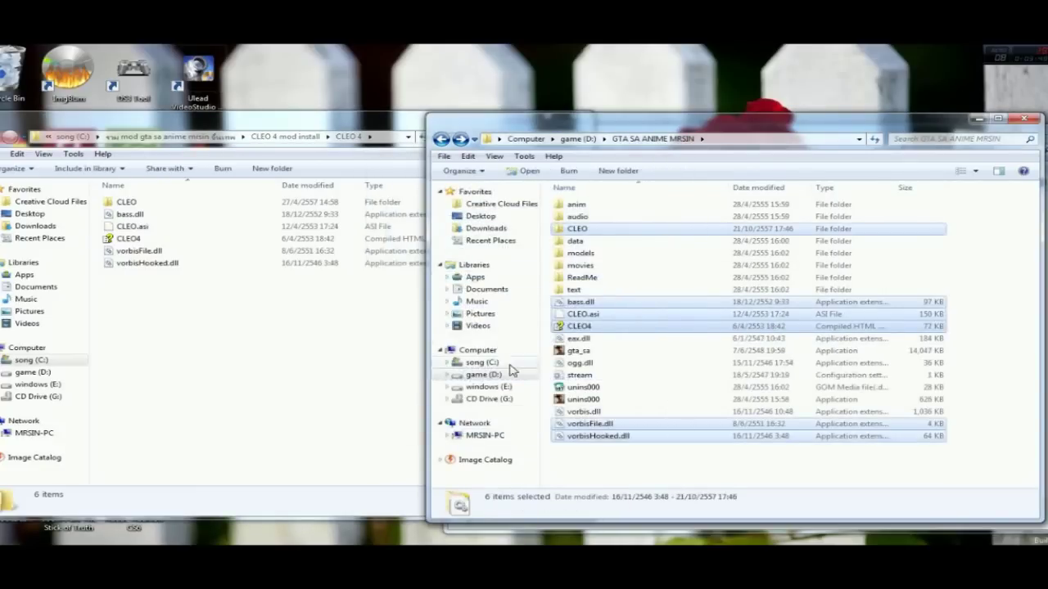
- Close the CLEO 4 source window and place the game folder and MGR MOD v2.3 windows side by side
{"action": "left_click", "coordinate": [583, 466]}
{"action": "left_click", "coordinate": [265, 362]}
{"action": "left_click", "coordinate": [576, 119]}
{"action": "left_click_drag", "start_coordinate": [622, 119], "coordinate": [258, 121]}
{"action": "left_click_drag", "start_coordinate": [689, 139], "coordinate": [730, 131]}
- Open the CLEO folder in both the MGR MOD v2.3 window and the game folder window, keeping both windows in view
{"action": "double_click", "coordinate": [636, 219]}
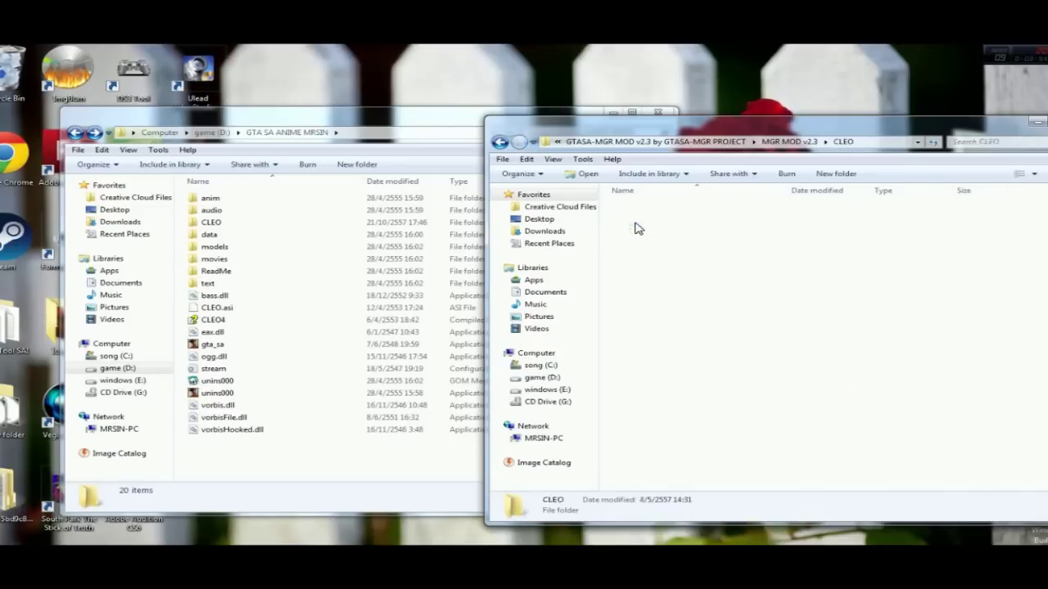
{"action": "left_click", "coordinate": [255, 230]}
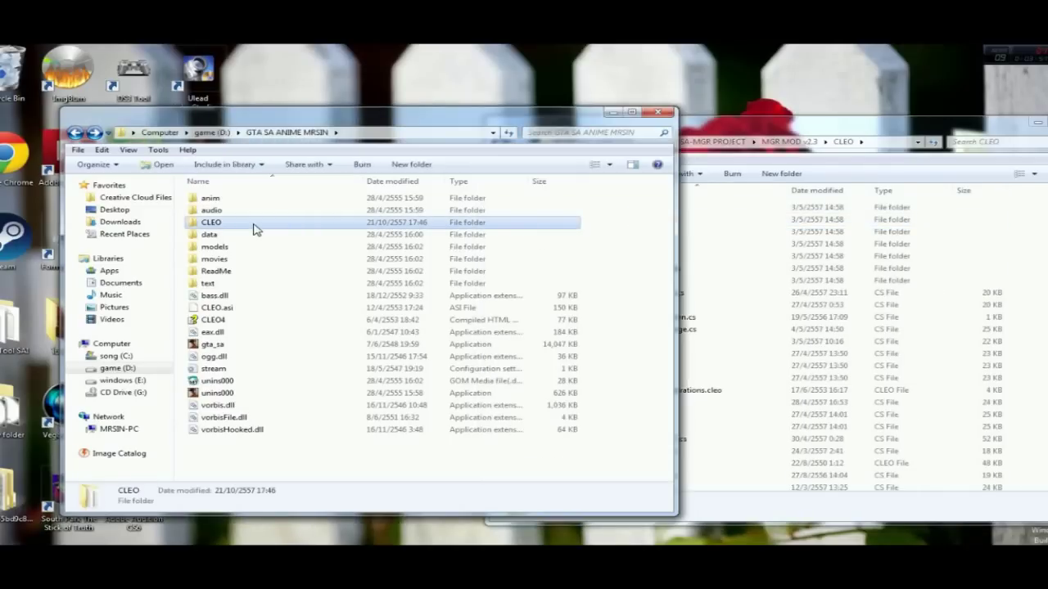
{"action": "double_click", "coordinate": [255, 229]}
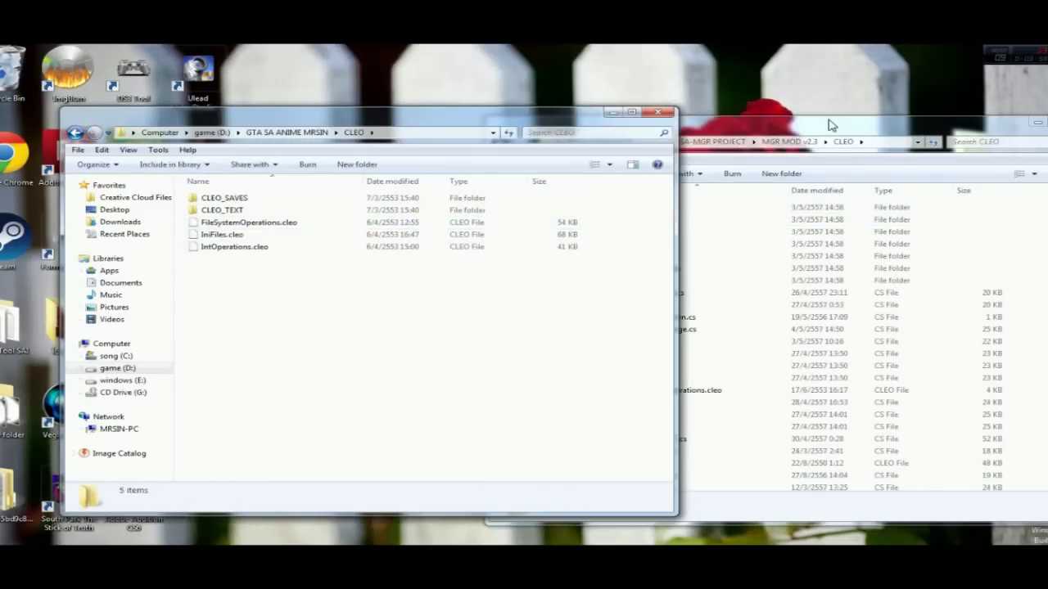
{"action": "left_click_drag", "start_coordinate": [823, 133], "coordinate": [772, 131]}
- Copy everything in the mod's CLEO folder into the game's CLEO folder, merging folders and replacing files with the same names
{"action": "left_click", "coordinate": [604, 208]}
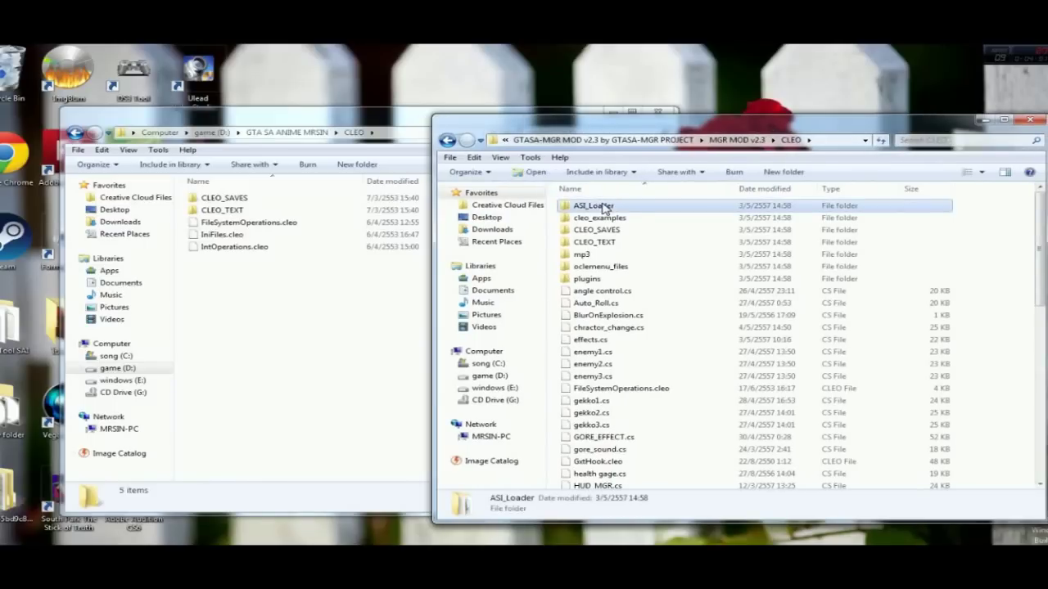
{"action": "key", "text": "ctrl+a"}
{"action": "right_click", "coordinate": [604, 208]}
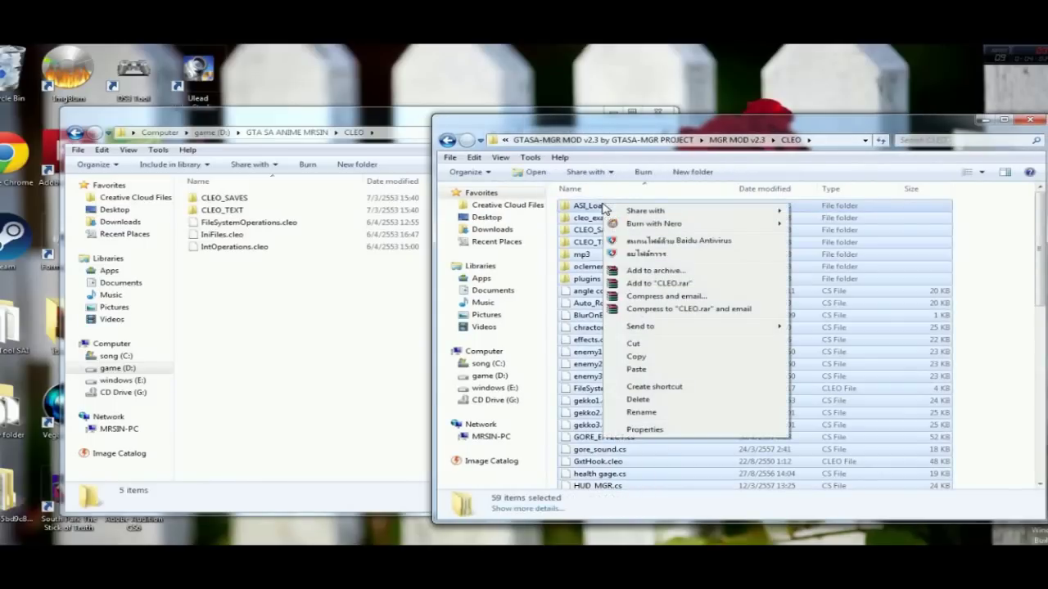
{"action": "left_click", "coordinate": [636, 358]}
{"action": "left_click", "coordinate": [275, 355]}
{"action": "right_click", "coordinate": [280, 352]}
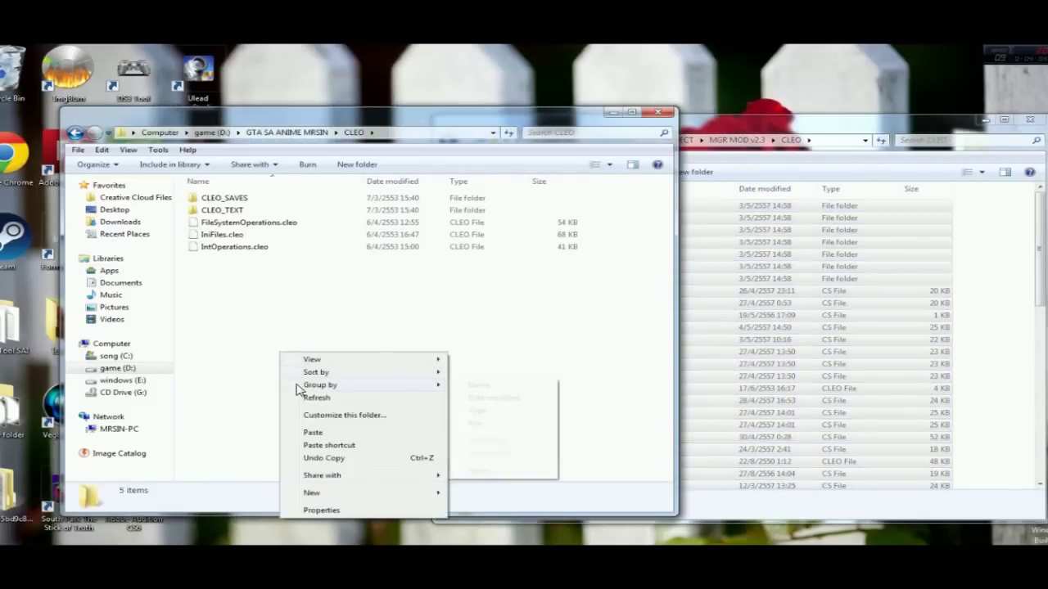
{"action": "left_click", "coordinate": [316, 434]}
{"action": "left_click", "coordinate": [402, 425]}
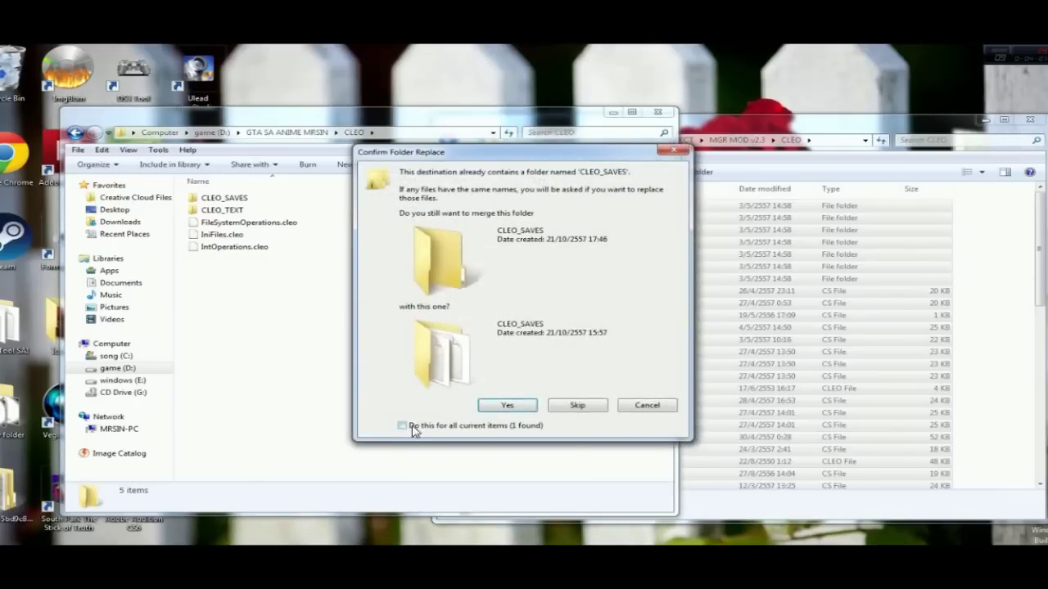
{"action": "left_click", "coordinate": [506, 405]}
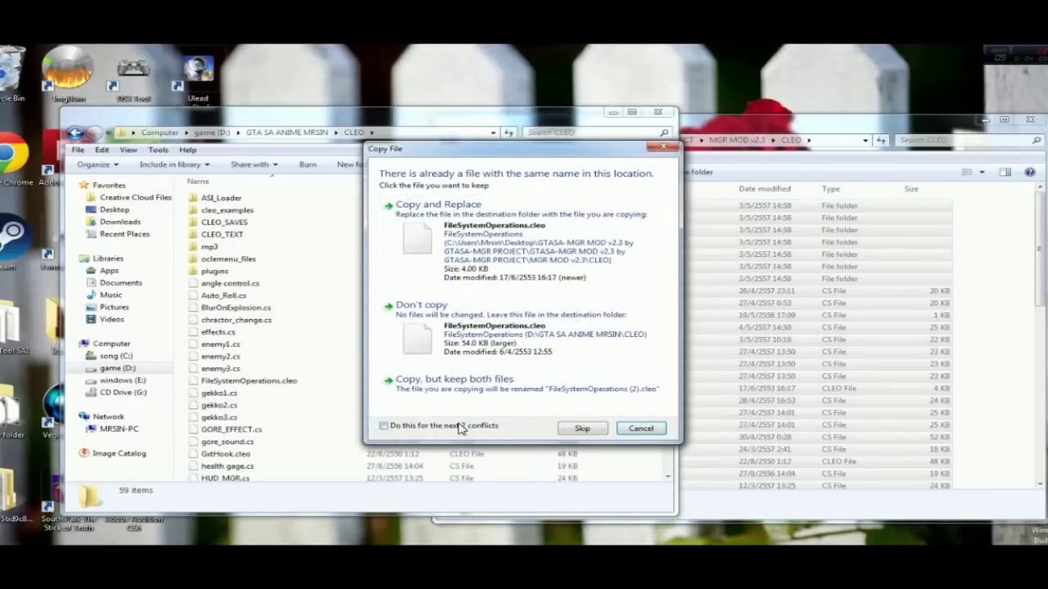
{"action": "left_click", "coordinate": [512, 283]}
- Leave the CLEO folders and open the data folder in both the MGR MOD v2.3 window and the game folder window
{"action": "key", "text": "BackSpace"}
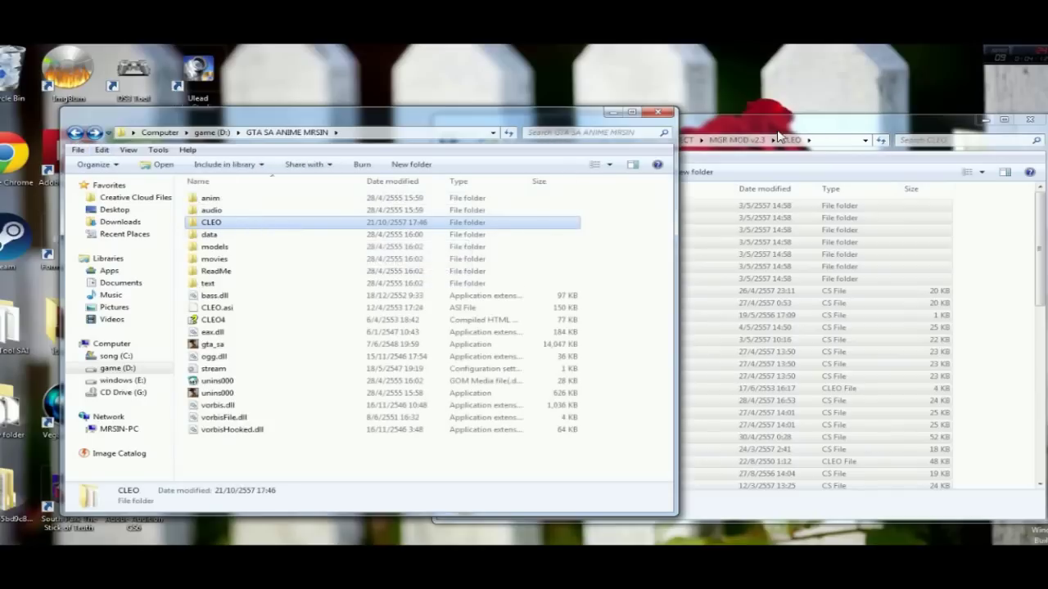
{"action": "left_click", "coordinate": [779, 136]}
{"action": "key", "text": "BackSpace"}
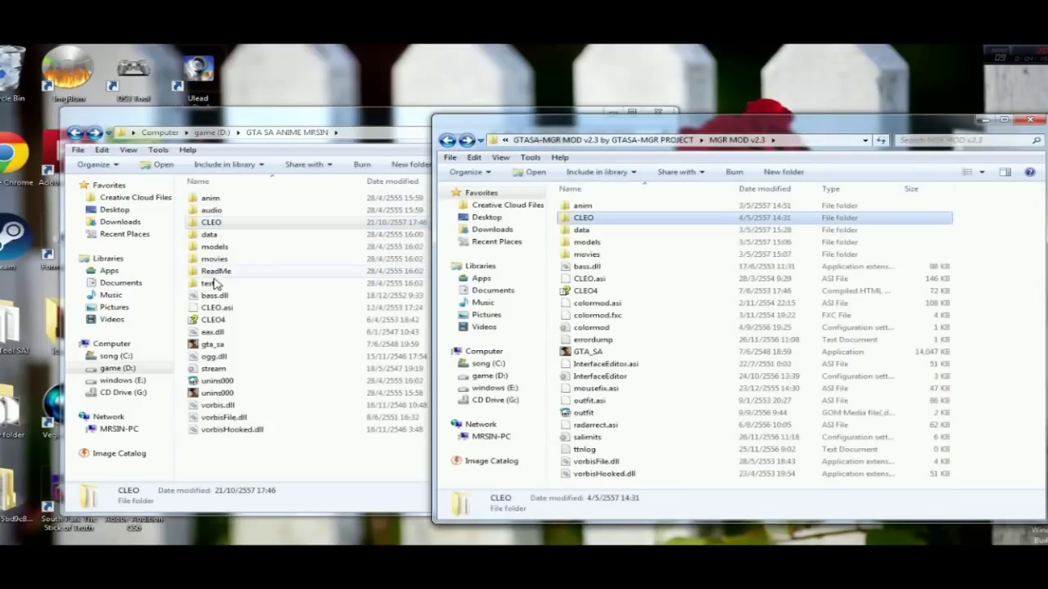
{"action": "double_click", "coordinate": [578, 235]}
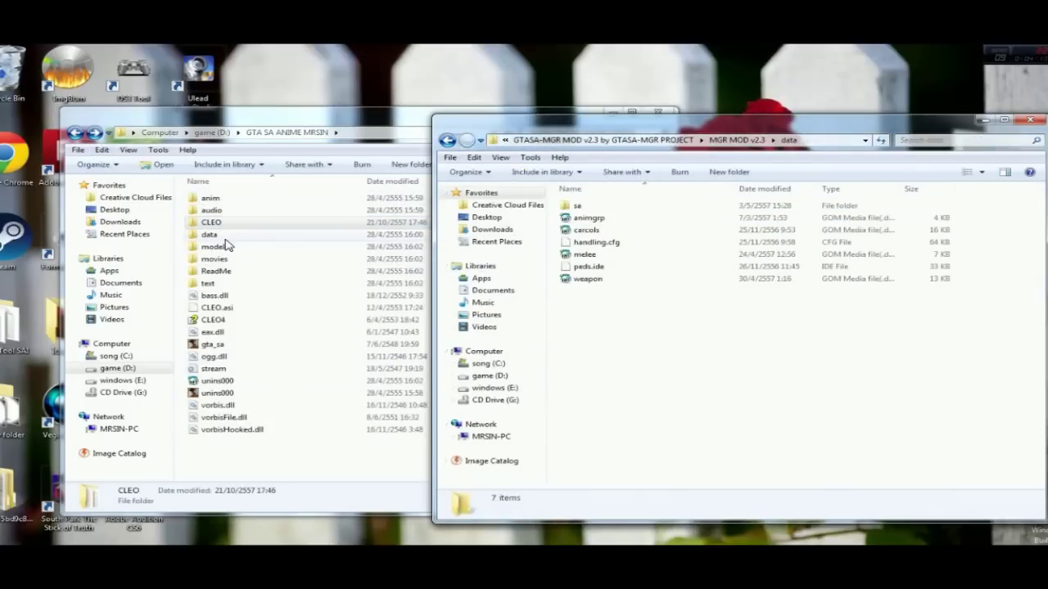
{"action": "double_click", "coordinate": [227, 237]}
- Copy animgrp, carcols, handling.cfg, melee, peds.ide and weapon into the game's data folder, replacing the originals, and return to the main game folder
{"action": "left_click", "coordinate": [747, 368]}
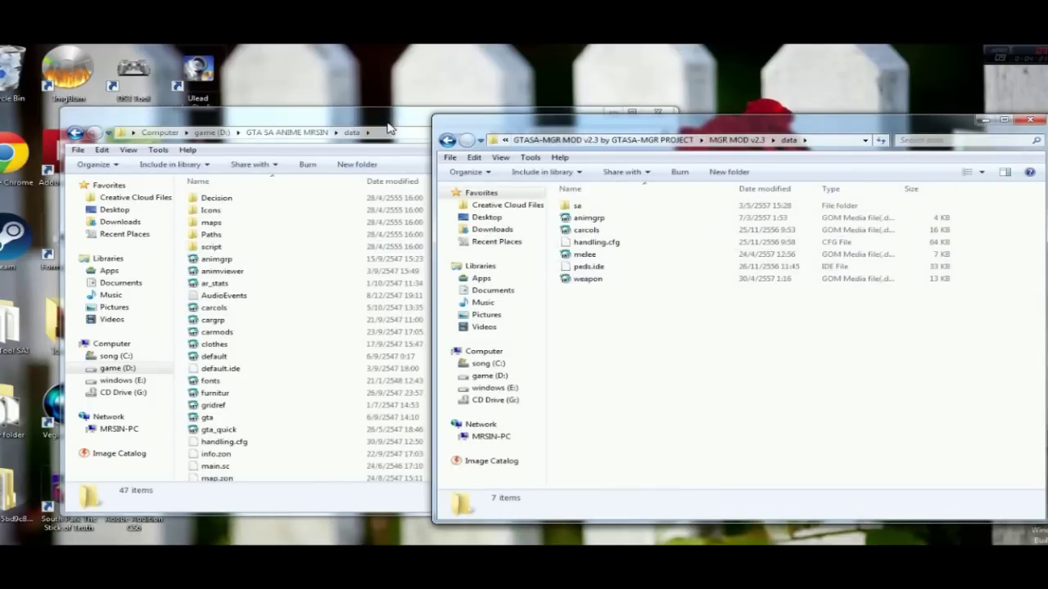
{"action": "left_click_drag", "start_coordinate": [390, 128], "coordinate": [339, 122]}
{"action": "left_click", "coordinate": [807, 385]}
{"action": "left_click_drag", "start_coordinate": [624, 327], "coordinate": [565, 216]}
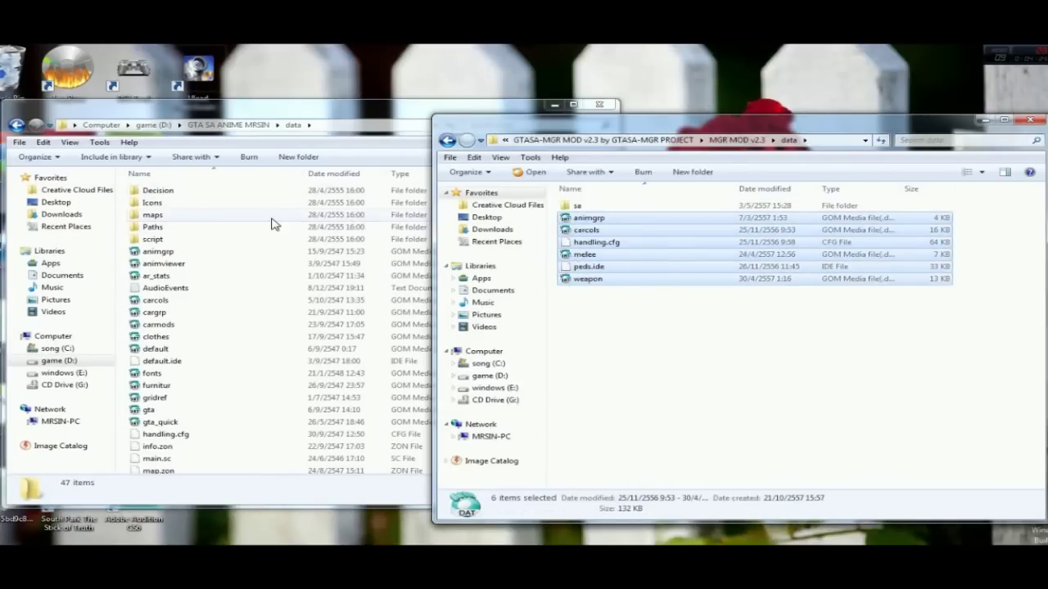
{"action": "right_click", "coordinate": [588, 230]}
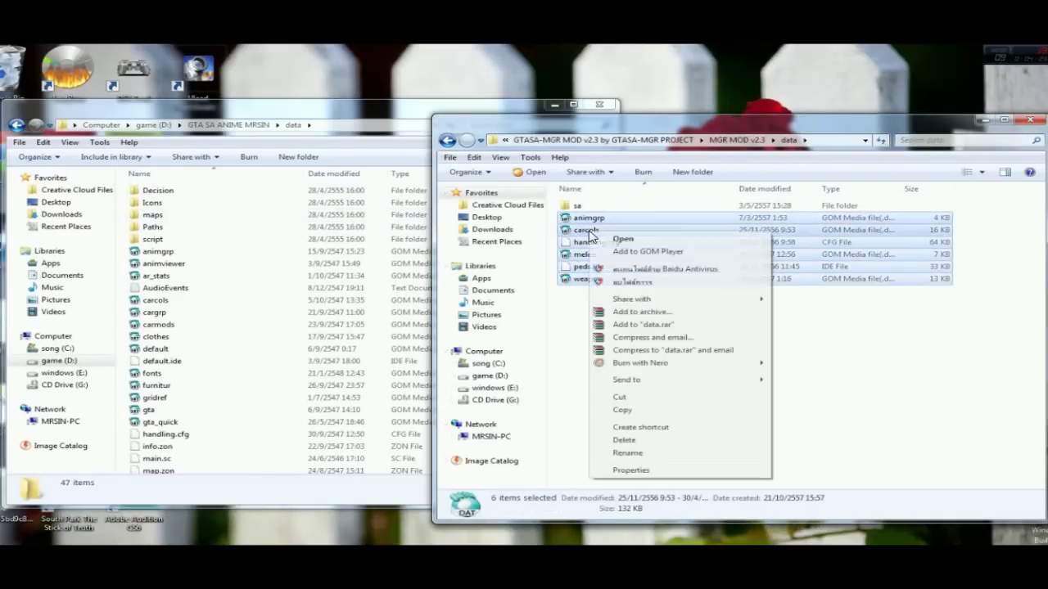
{"action": "left_click", "coordinate": [655, 407]}
{"action": "left_click", "coordinate": [426, 152]}
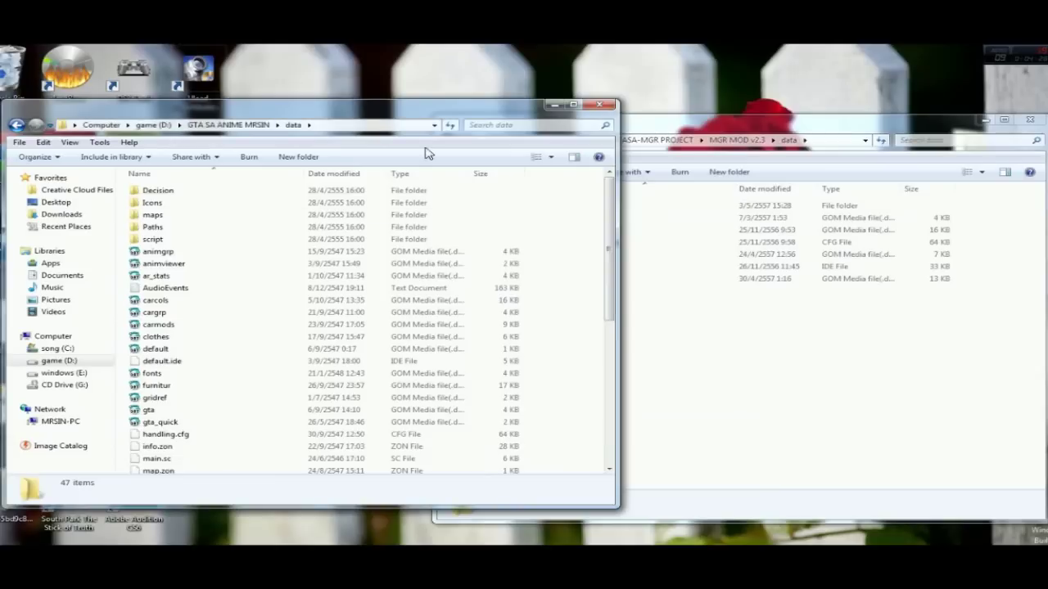
{"action": "right_click", "coordinate": [580, 261]}
{"action": "left_click", "coordinate": [613, 338]}
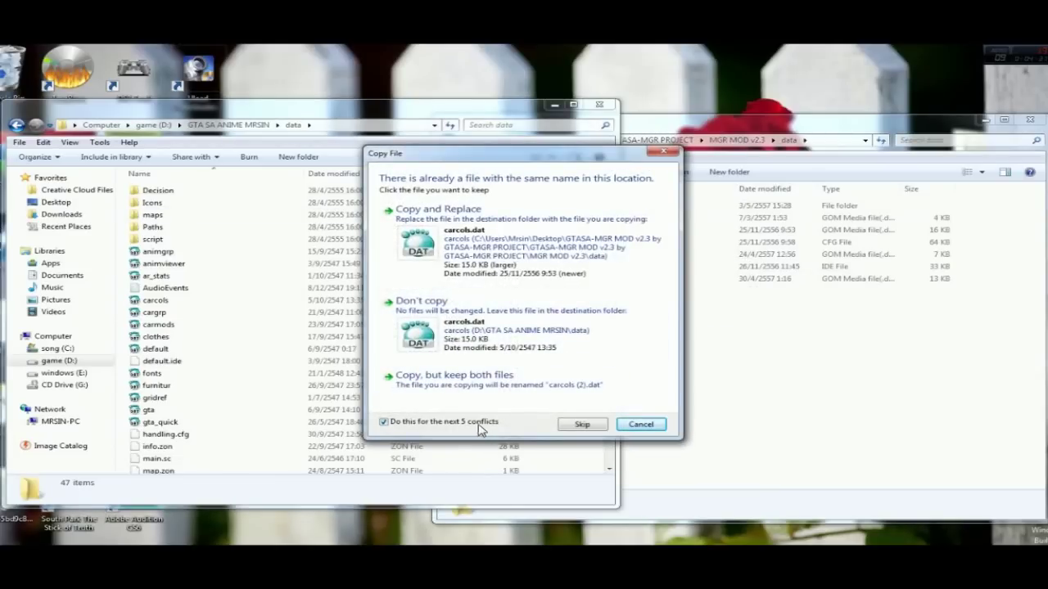
{"action": "left_click", "coordinate": [471, 264]}
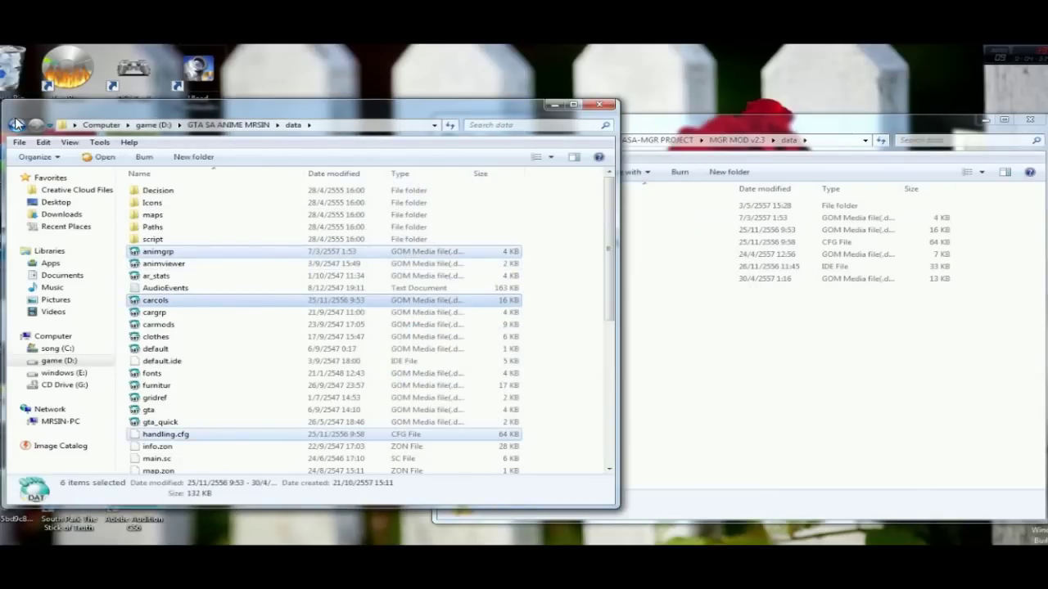
{"action": "key", "text": "BackSpace"}
{"action": "left_click", "coordinate": [668, 341]}
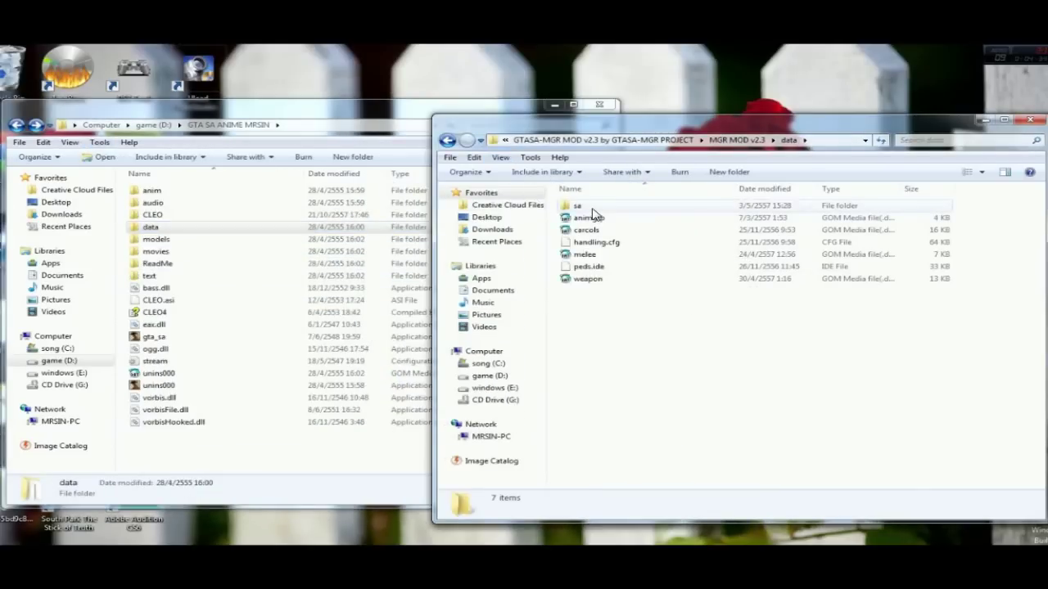
- Check the sa subfolder in the mod's data folder against the game's data folder, and return both windows to their main folders
{"action": "double_click", "coordinate": [592, 210]}
{"action": "double_click", "coordinate": [217, 230]}
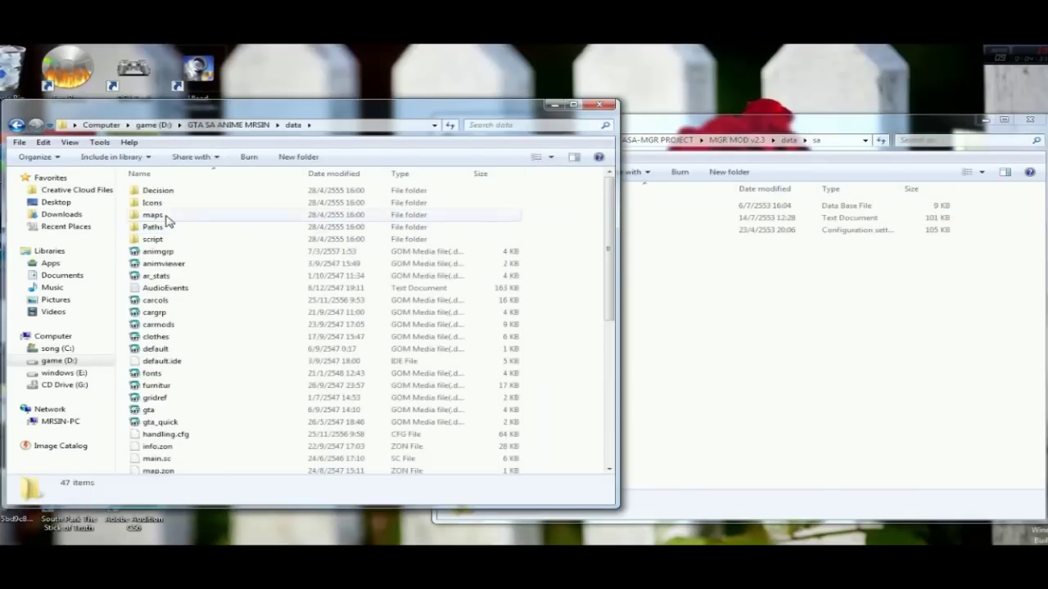
{"action": "left_click", "coordinate": [774, 333]}
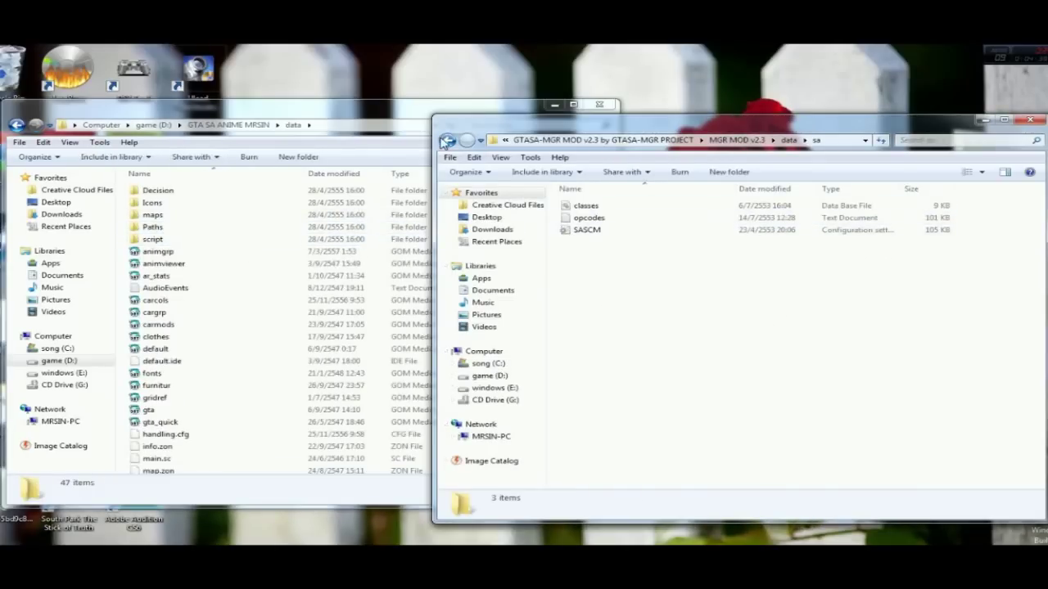
{"action": "left_click", "coordinate": [446, 141]}
{"action": "left_click", "coordinate": [447, 141]}
{"action": "left_click", "coordinate": [15, 124]}
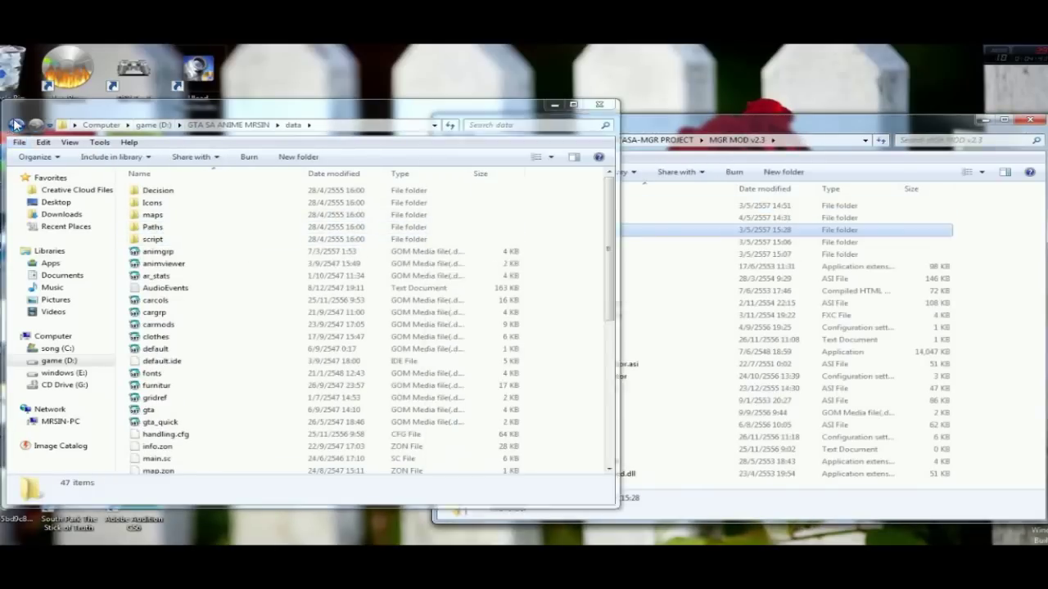
{"action": "left_click", "coordinate": [15, 125]}
{"action": "left_click", "coordinate": [720, 141]}
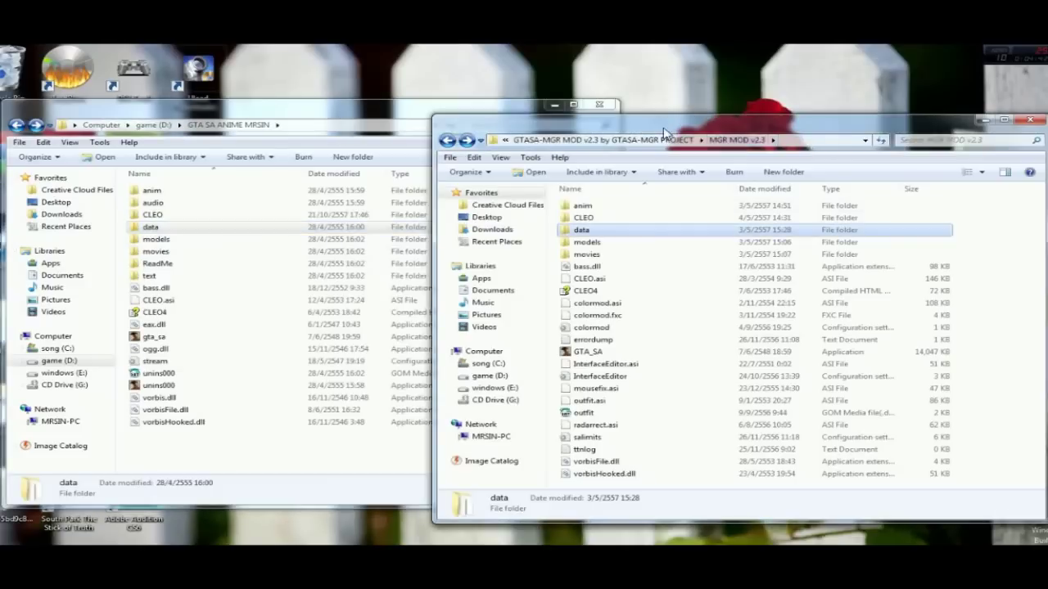
- Open the models folder in both the MGR MOD v2.3 window and the game folder window
{"action": "double_click", "coordinate": [610, 244]}
{"action": "double_click", "coordinate": [182, 242]}
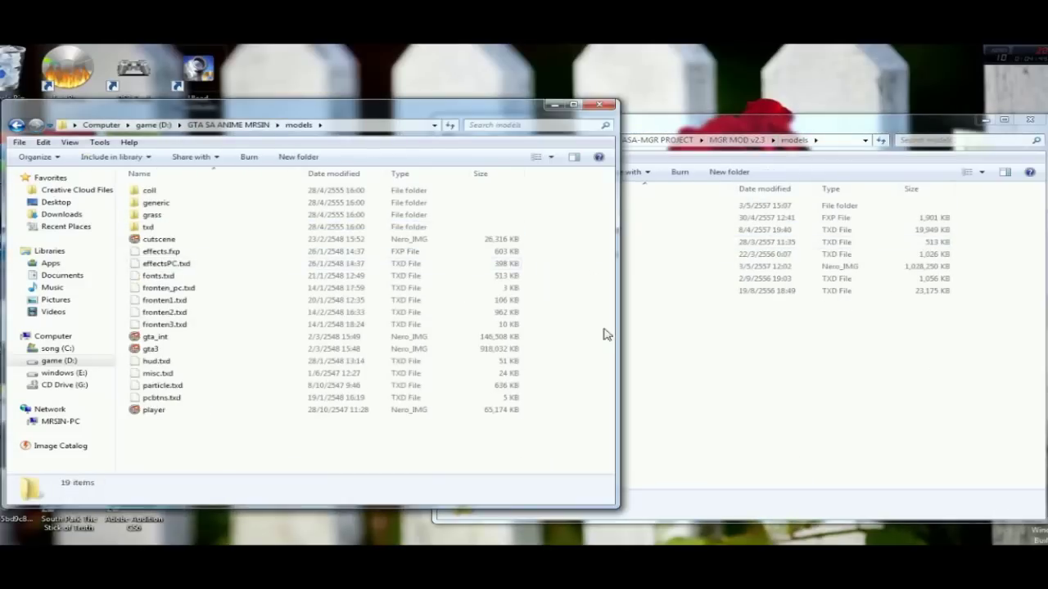
{"action": "left_click", "coordinate": [624, 295]}
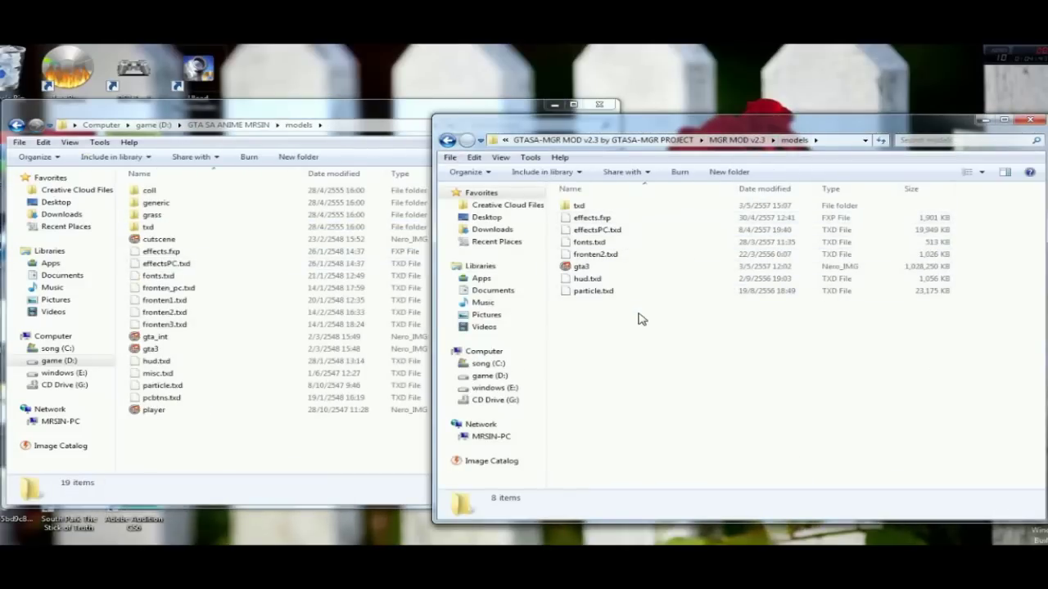
{"action": "left_click_drag", "start_coordinate": [631, 305], "coordinate": [593, 223]}
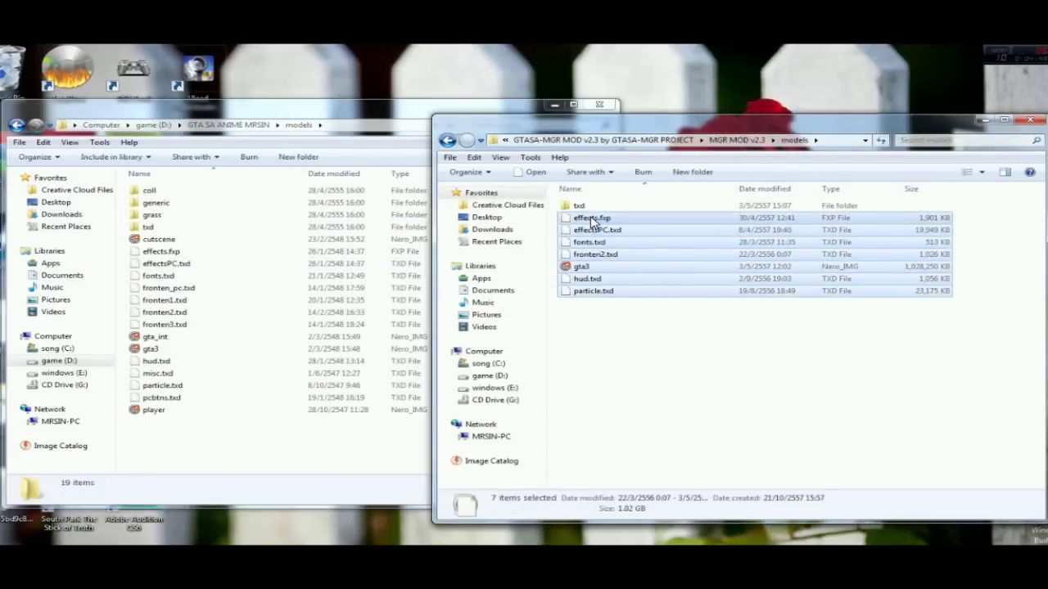
{"action": "right_click", "coordinate": [593, 223]}
{"action": "left_click", "coordinate": [556, 350]}
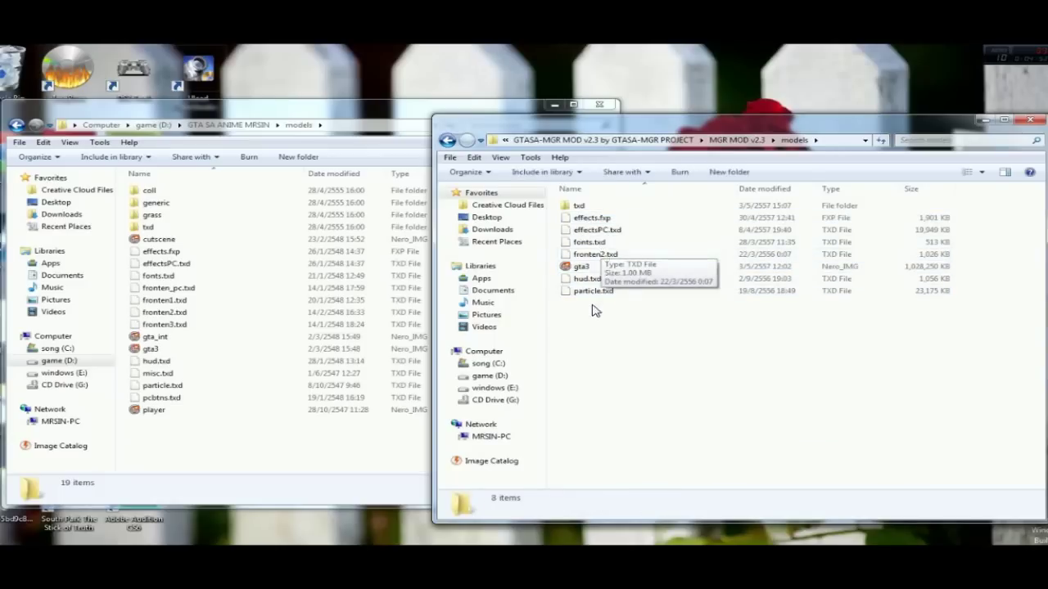
{"action": "left_click", "coordinate": [596, 257]}
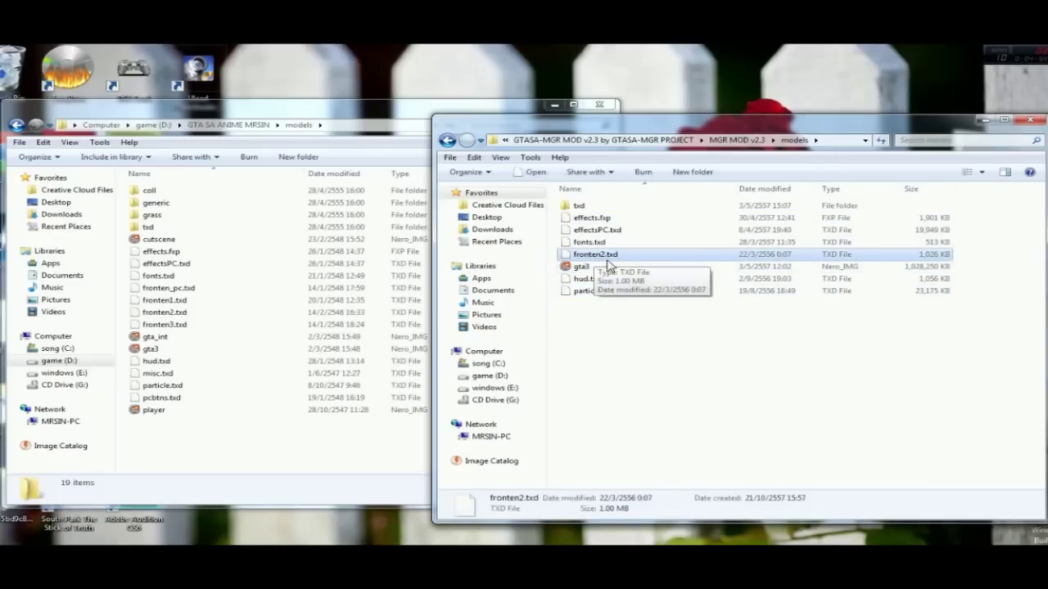
{"action": "left_click", "coordinate": [606, 246]}
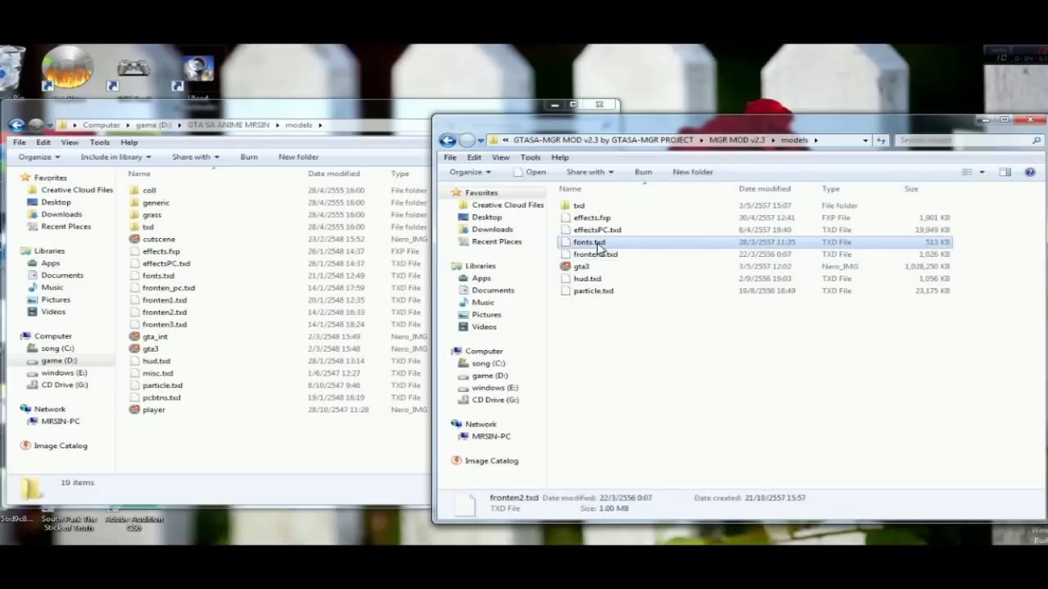
{"action": "left_click", "coordinate": [629, 324]}
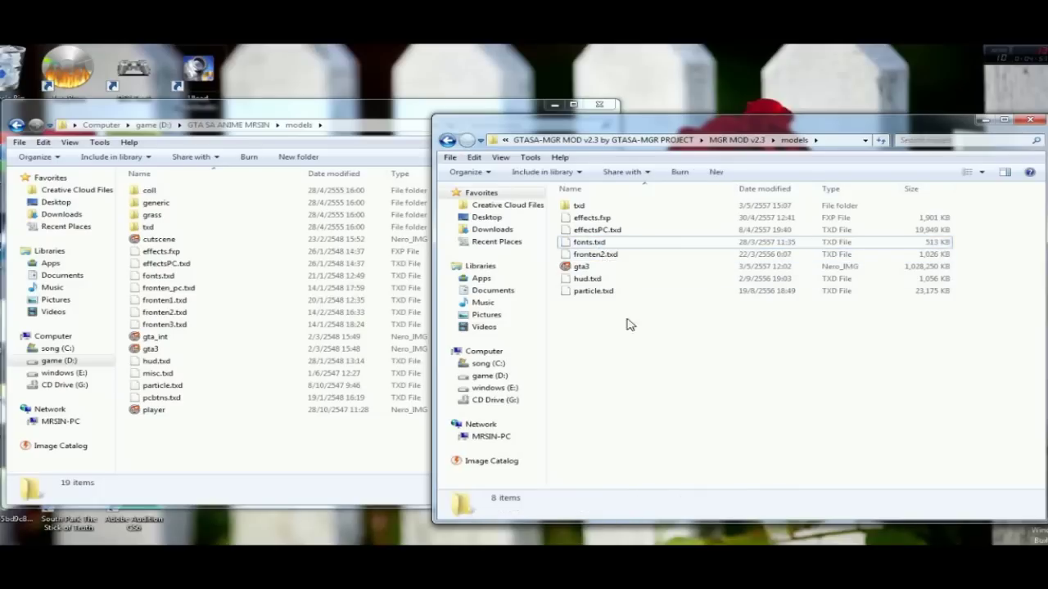
{"action": "left_click", "coordinate": [599, 280]}
{"action": "left_click", "coordinate": [597, 293]}
{"action": "left_click_drag", "start_coordinate": [617, 329], "coordinate": [591, 223]}
{"action": "right_click", "coordinate": [591, 223]}
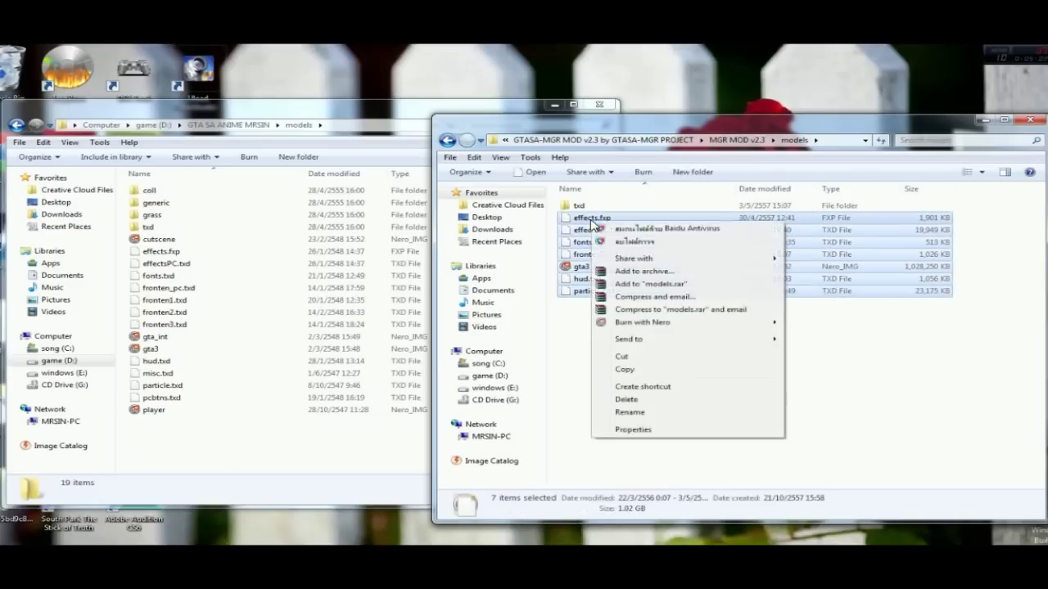
{"action": "left_click", "coordinate": [575, 338]}
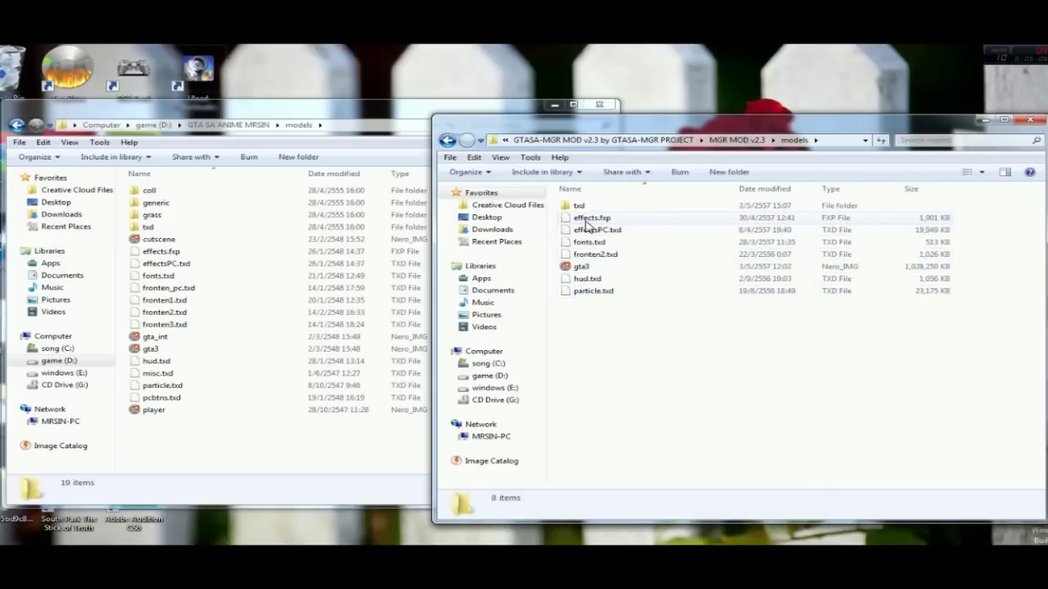
- Copy effects.fxp, effectsPC.txd, gta3, hud.txd and particle.txd from the mod's models folder to the clipboard
{"action": "left_click", "coordinate": [587, 223]}
{"action": "left_click", "coordinate": [589, 230], "text": "shift"}
{"action": "left_click", "coordinate": [581, 267], "text": "ctrl"}
{"action": "left_click", "coordinate": [588, 280], "text": "ctrl"}
{"action": "left_click", "coordinate": [590, 292], "text": "ctrl"}
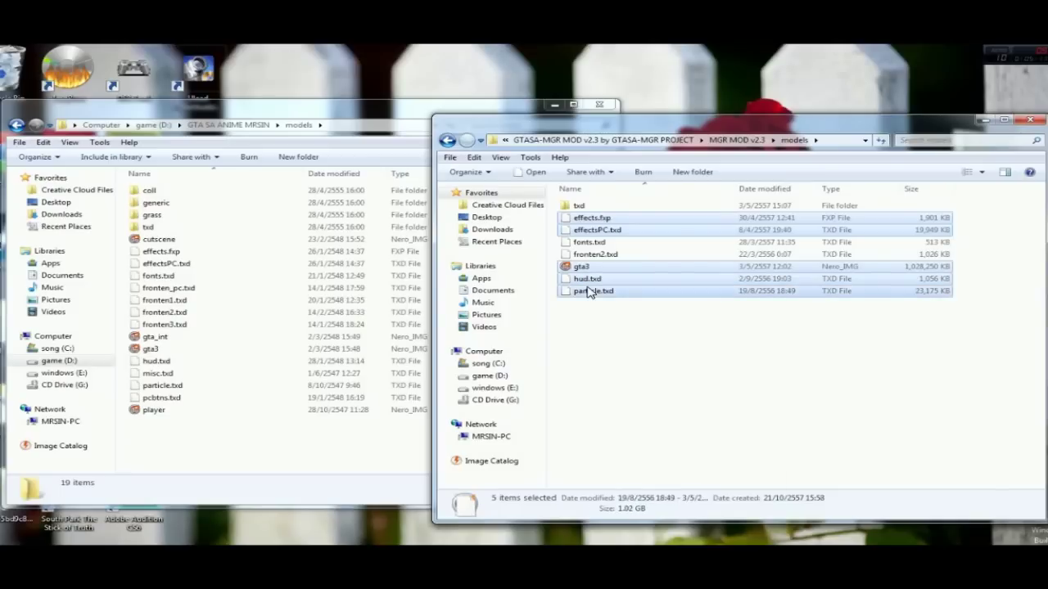
{"action": "right_click", "coordinate": [591, 291]}
{"action": "left_click", "coordinate": [615, 435]}
{"action": "left_click", "coordinate": [577, 411]}
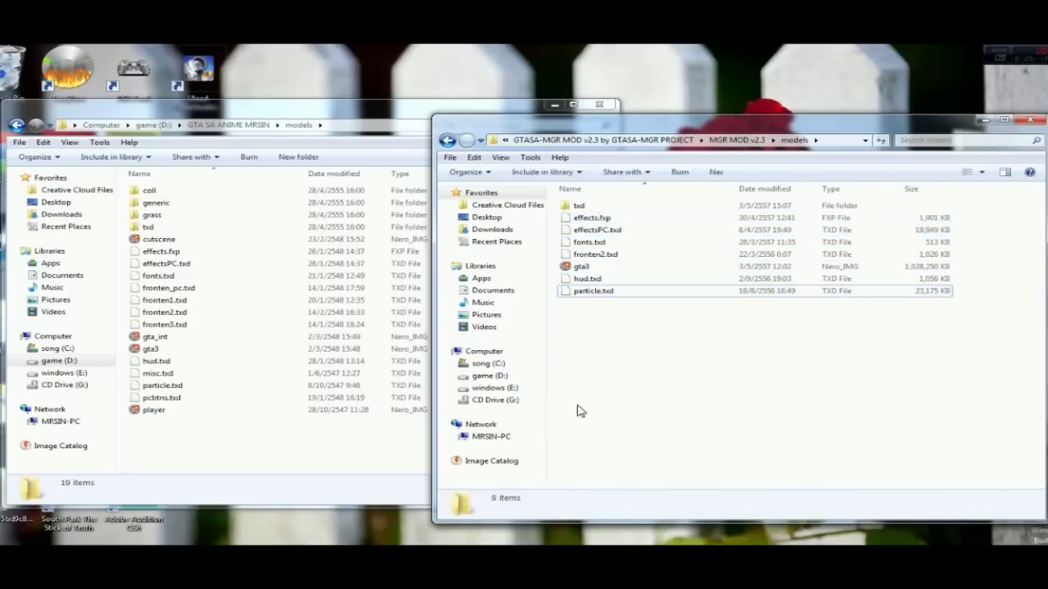
- Paste the five copied files into the game's models folder, replacing the originals, and follow the transfer with its details shown until it ends
{"action": "left_click", "coordinate": [368, 444]}
{"action": "right_click", "coordinate": [360, 442]}
{"action": "left_click", "coordinate": [403, 353]}
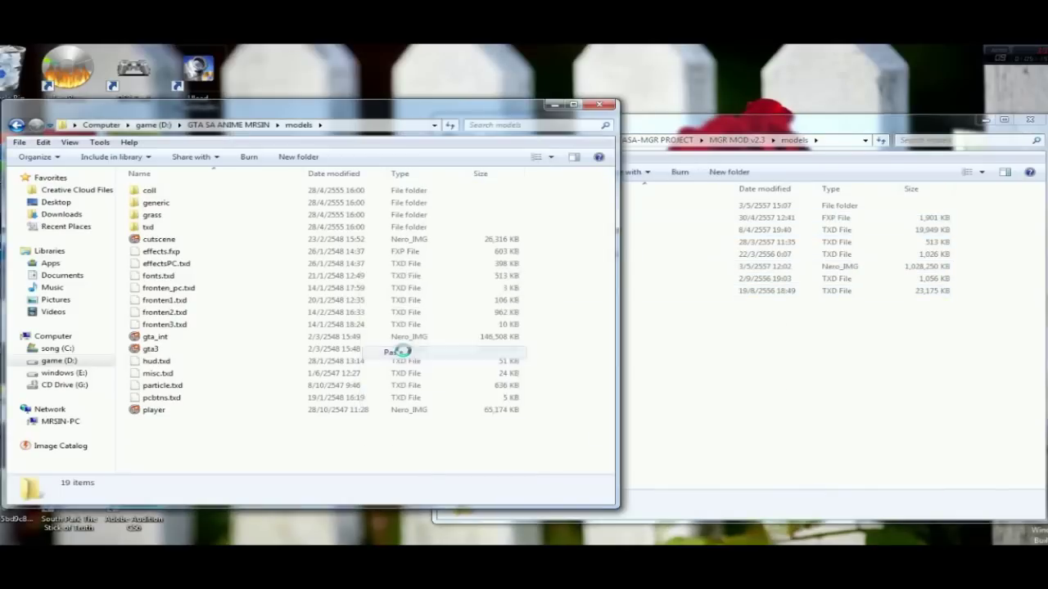
{"action": "left_click", "coordinate": [383, 423]}
{"action": "left_click", "coordinate": [449, 278]}
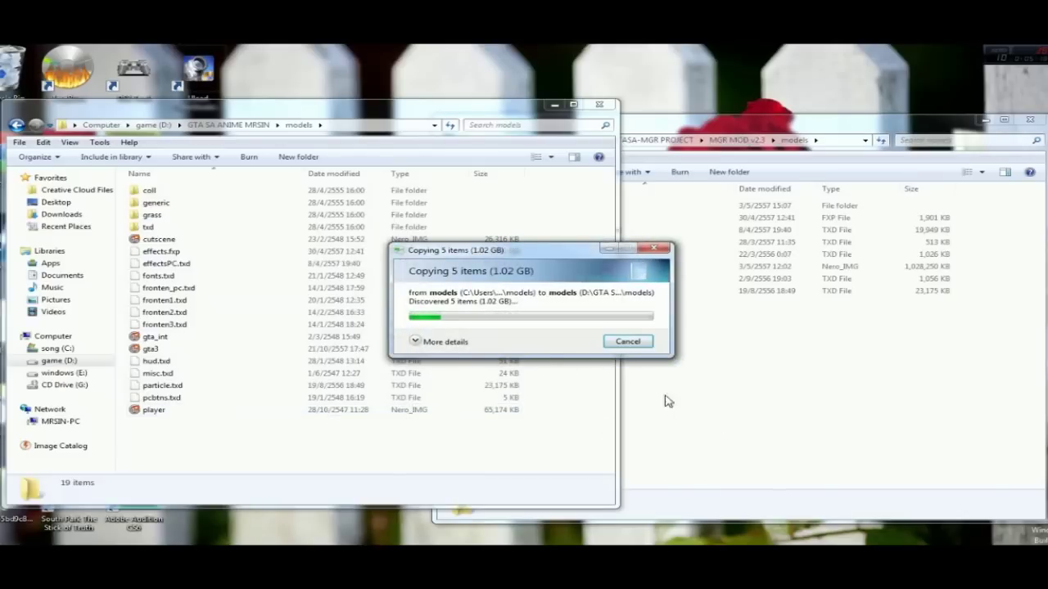
{"action": "left_click_drag", "start_coordinate": [567, 254], "coordinate": [486, 246]}
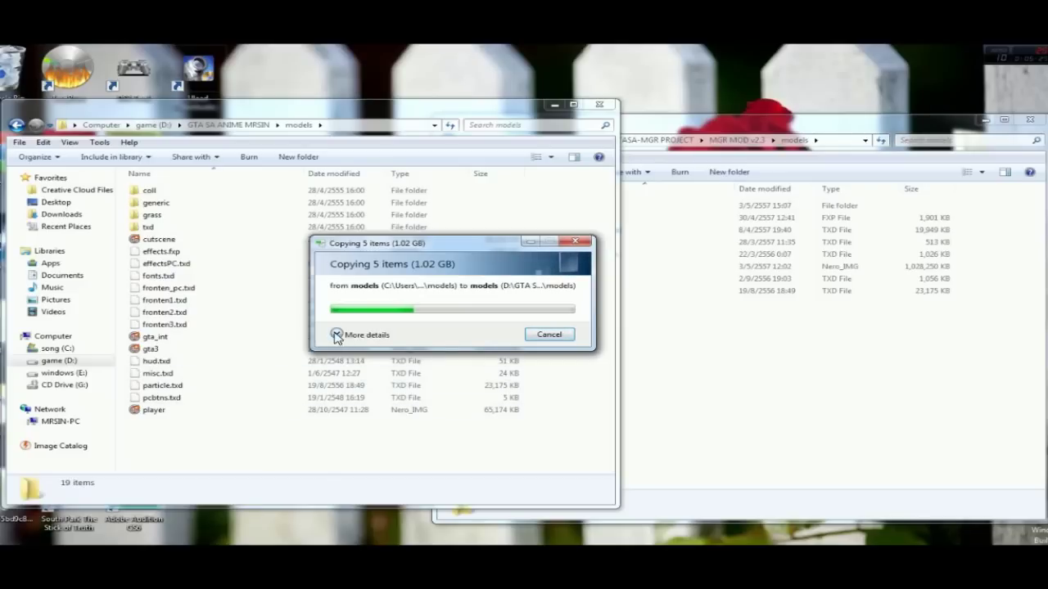
{"action": "left_click_drag", "start_coordinate": [454, 247], "coordinate": [432, 227]}
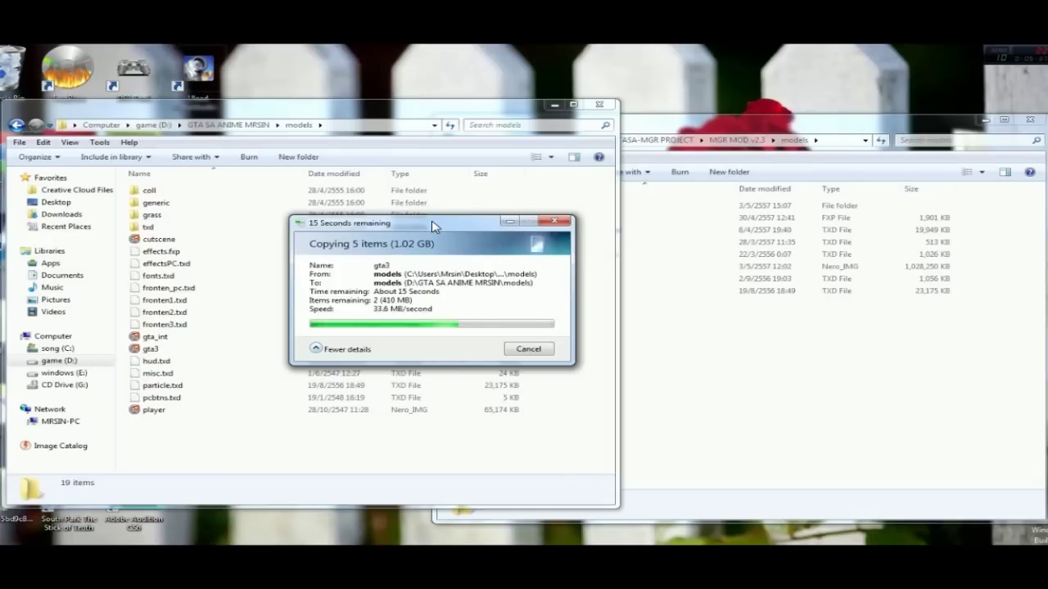
{"action": "left_click_drag", "start_coordinate": [434, 227], "coordinate": [399, 233]}
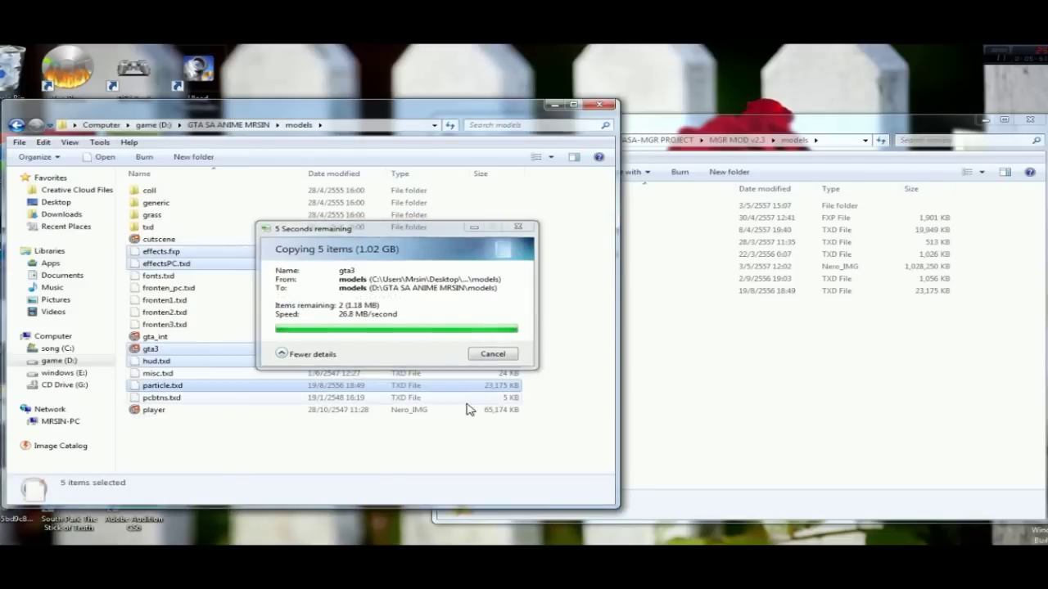
- Open the txd subfolder of the models folder in both the MGR MOD v2.3 window and the game folder window
{"action": "left_click", "coordinate": [17, 125]}
{"action": "left_click", "coordinate": [753, 343]}
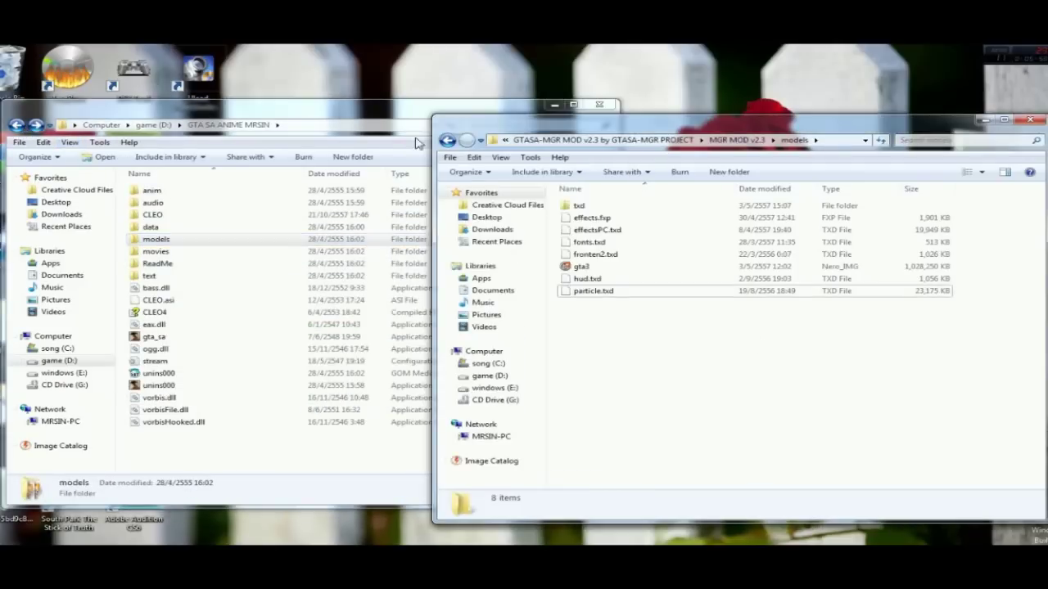
{"action": "double_click", "coordinate": [581, 206]}
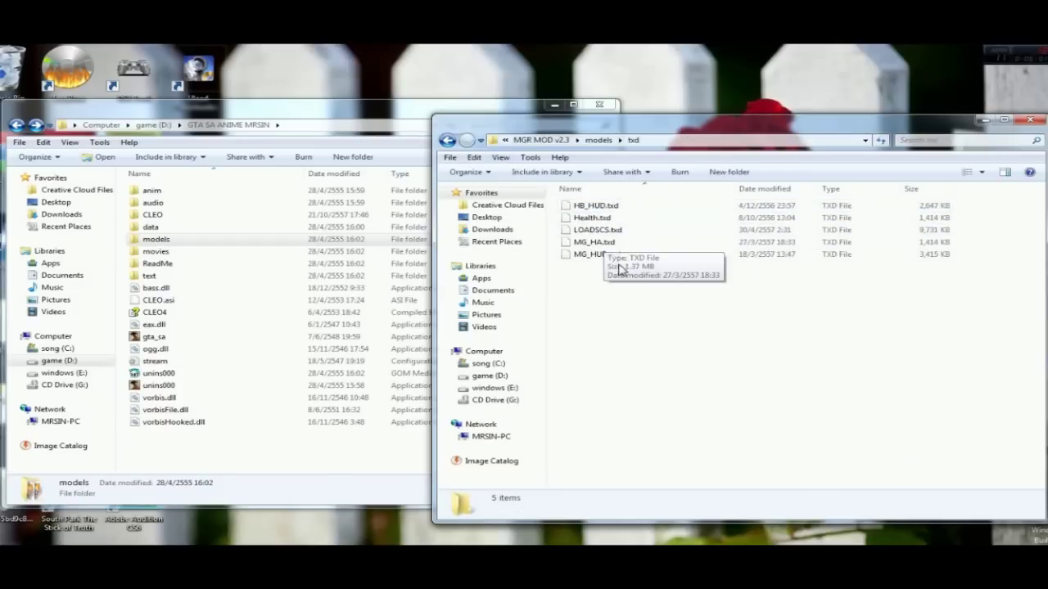
{"action": "left_click_drag", "start_coordinate": [605, 268], "coordinate": [594, 250]}
{"action": "double_click", "coordinate": [189, 239]}
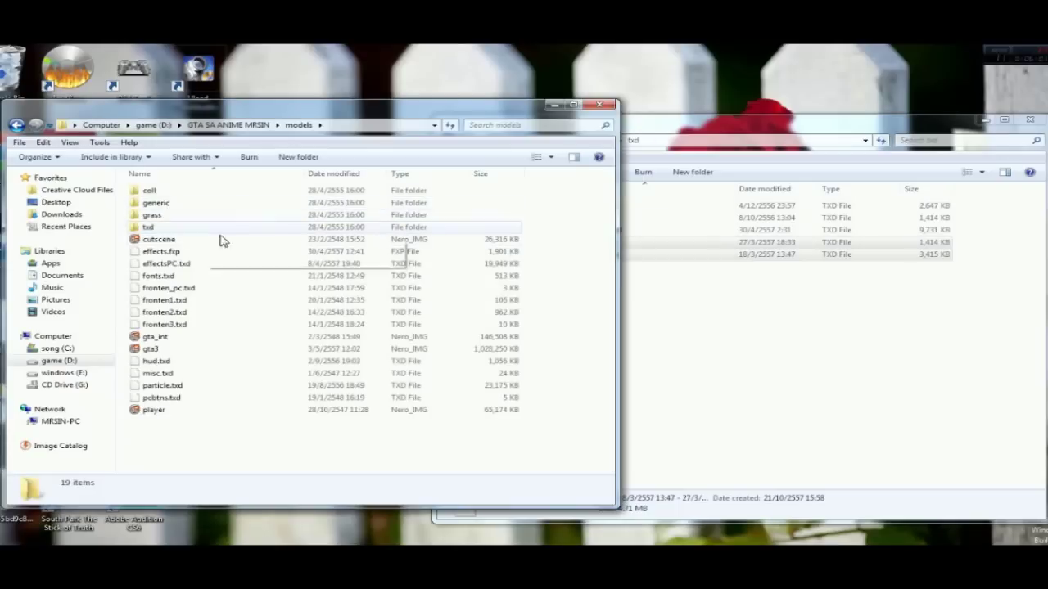
{"action": "left_click", "coordinate": [630, 319]}
{"action": "double_click", "coordinate": [187, 229]}
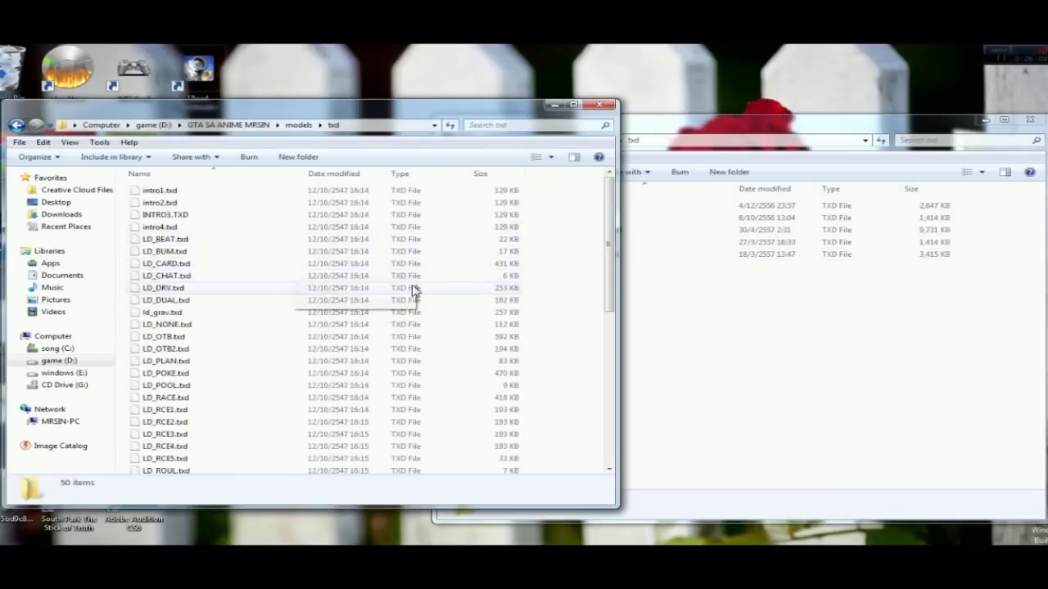
{"action": "left_click", "coordinate": [643, 324]}
- Copy HB_HUD.txd, Health.txd, LOADSCS.txd, MG_HA.txd and MG_HUD.txd into the game's models\txd folder, replacing any file with the same name
{"action": "left_click_drag", "start_coordinate": [615, 275], "coordinate": [584, 204]}
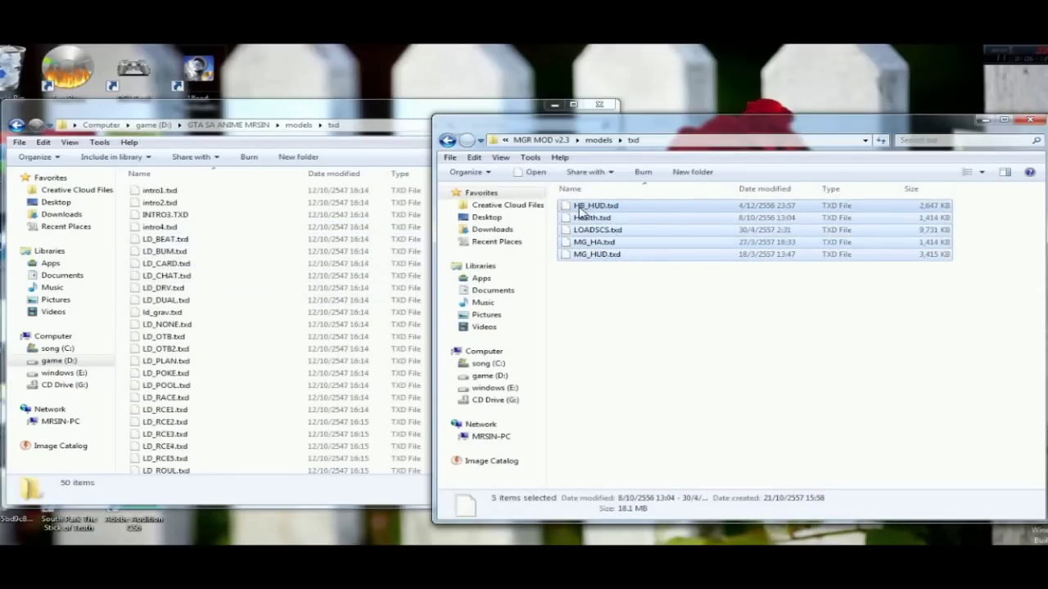
{"action": "right_click", "coordinate": [581, 210]}
{"action": "left_click", "coordinate": [613, 358]}
{"action": "left_click", "coordinate": [524, 105]}
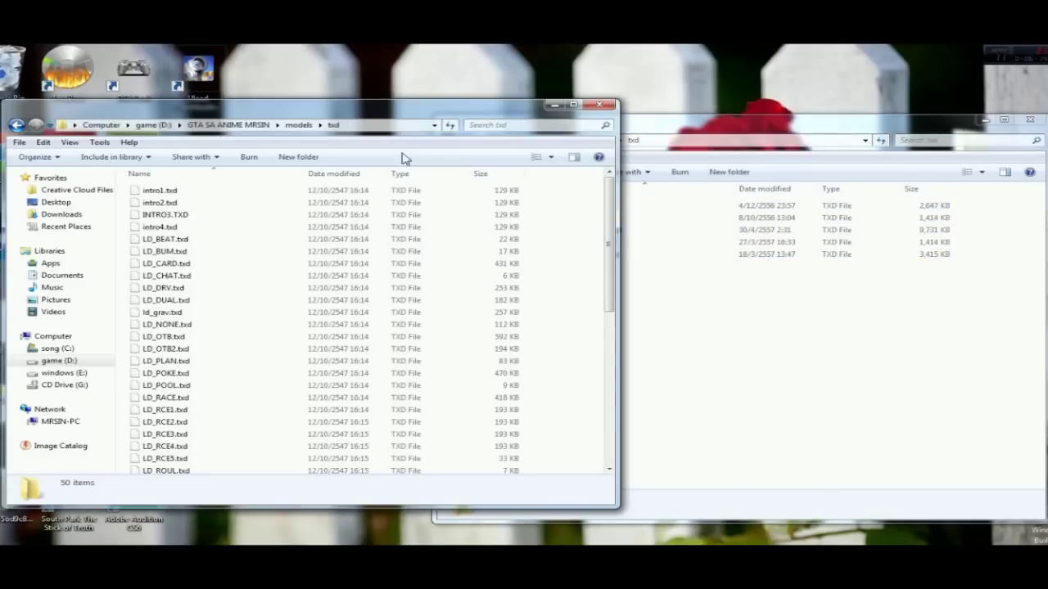
{"action": "right_click", "coordinate": [549, 276]}
{"action": "left_click", "coordinate": [582, 355]}
{"action": "left_click", "coordinate": [467, 421]}
{"action": "left_click", "coordinate": [464, 260]}
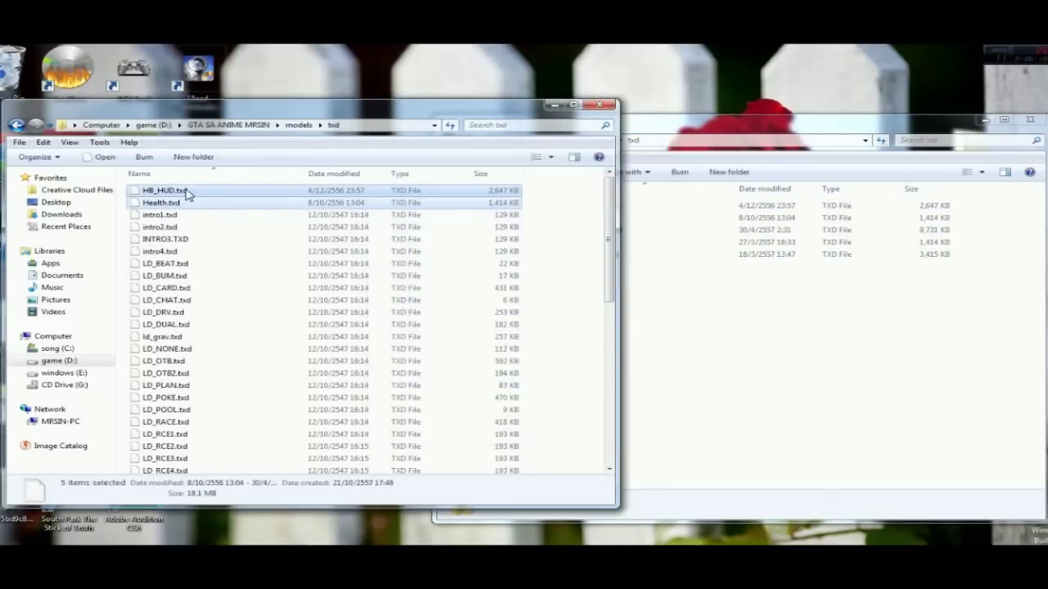
- Leave the txd and models folders and open the movies folder in both the MGR MOD v2.3 window and the game folder window
{"action": "left_click", "coordinate": [16, 124]}
{"action": "left_click", "coordinate": [802, 317]}
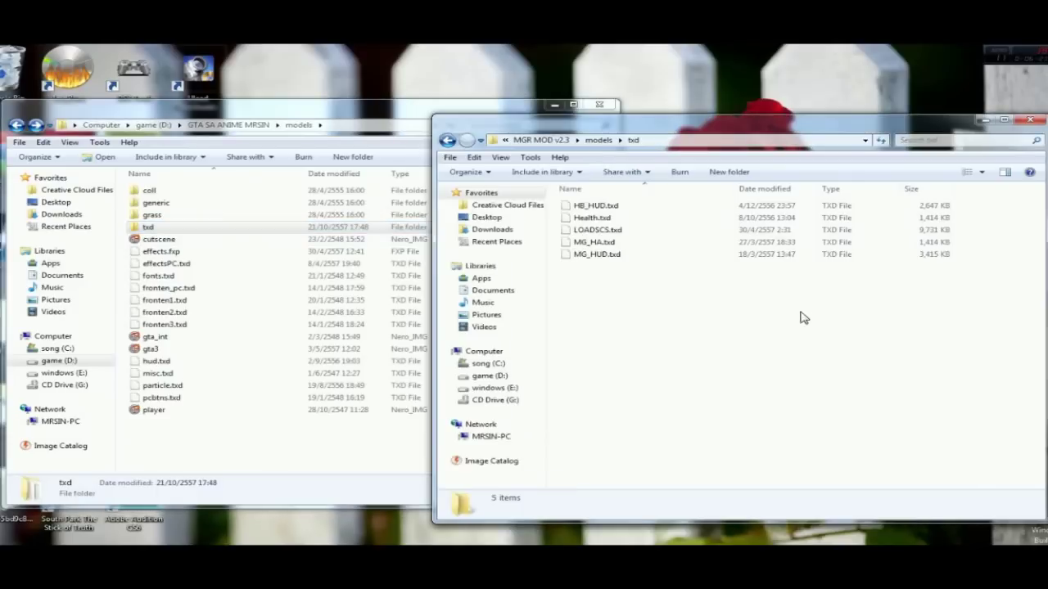
{"action": "left_click", "coordinate": [446, 141]}
{"action": "left_click", "coordinate": [446, 141]}
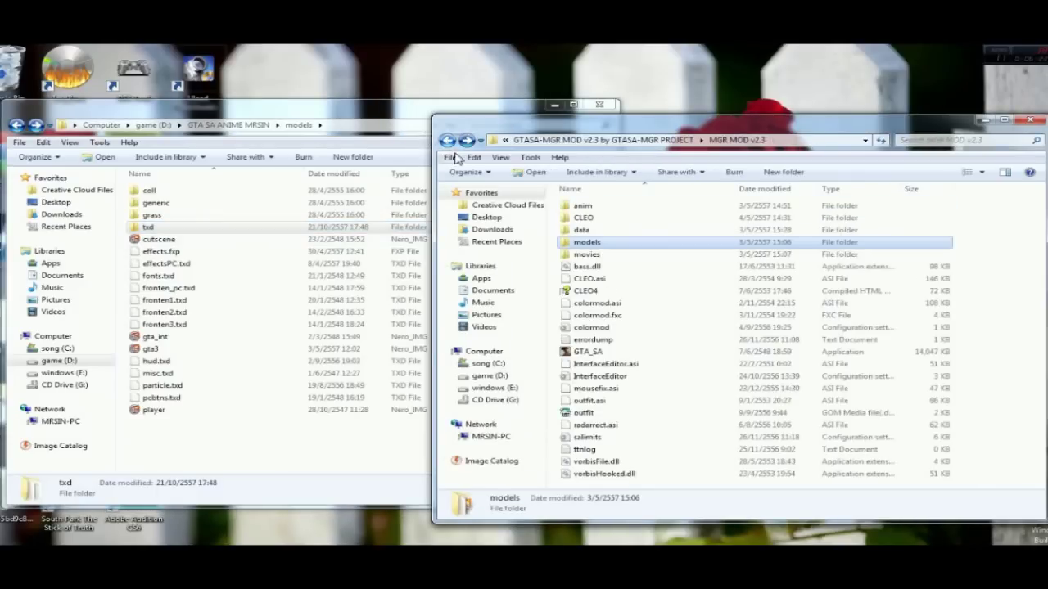
{"action": "double_click", "coordinate": [583, 255]}
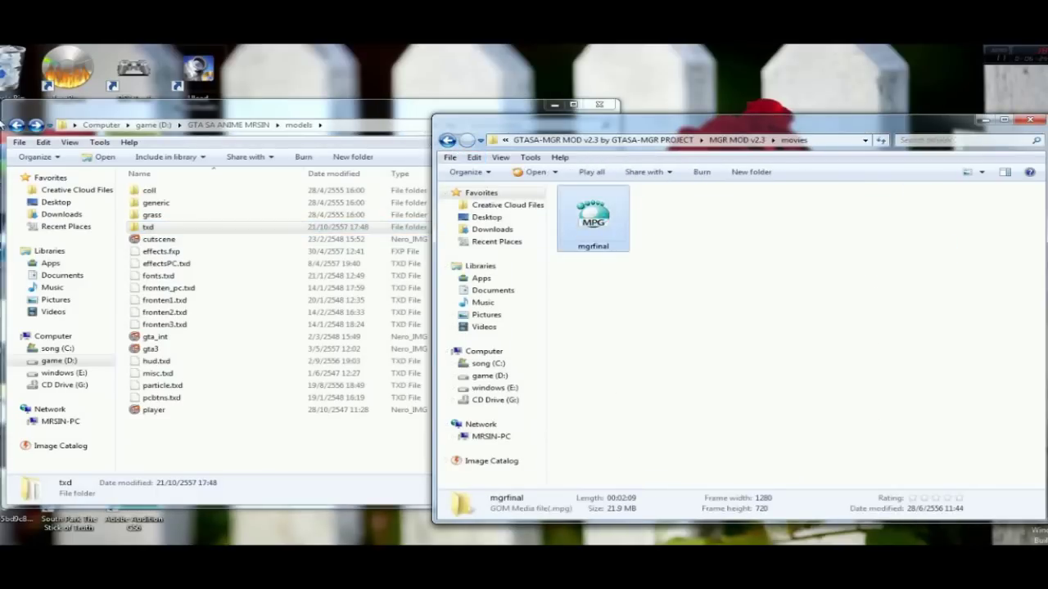
{"action": "left_click", "coordinate": [17, 124]}
{"action": "double_click", "coordinate": [152, 252]}
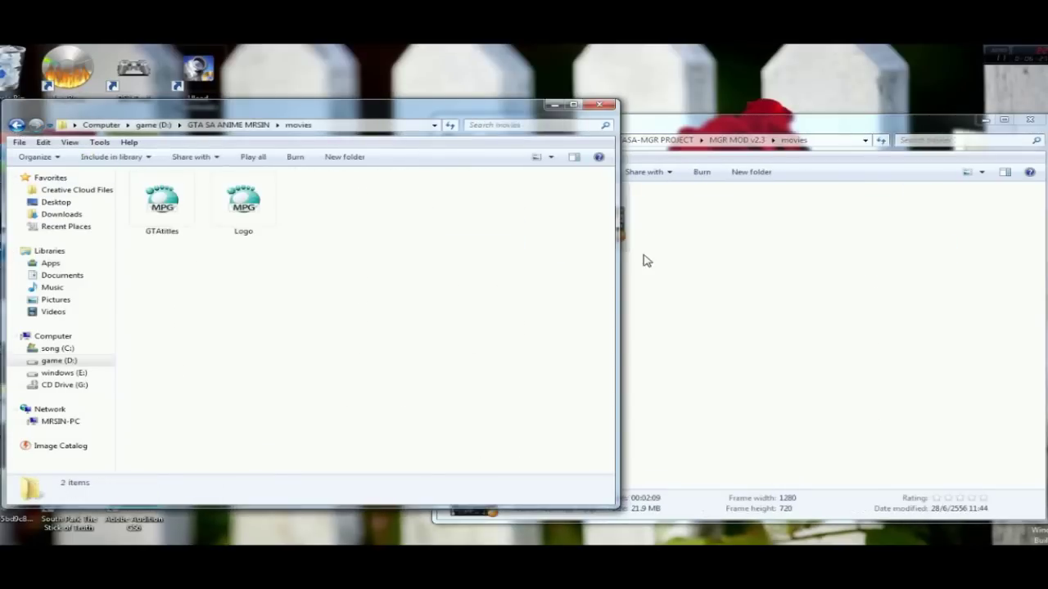
- Check the mgrfinal video in the mod's movies folder and return both windows to their main folders without copying it
{"action": "left_click", "coordinate": [644, 260]}
{"action": "left_click", "coordinate": [592, 217]}
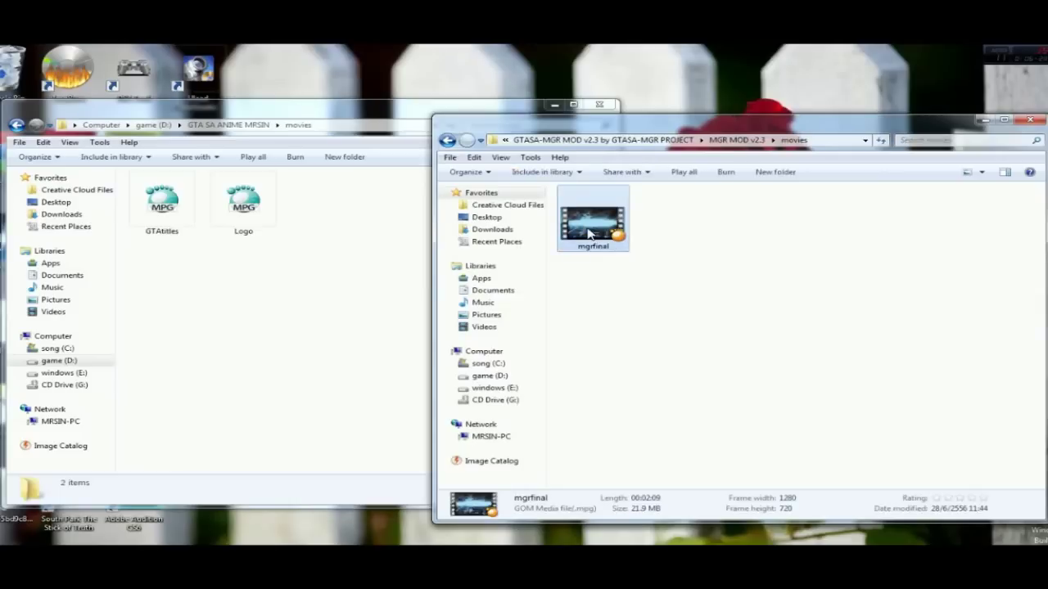
{"action": "left_click", "coordinate": [746, 316]}
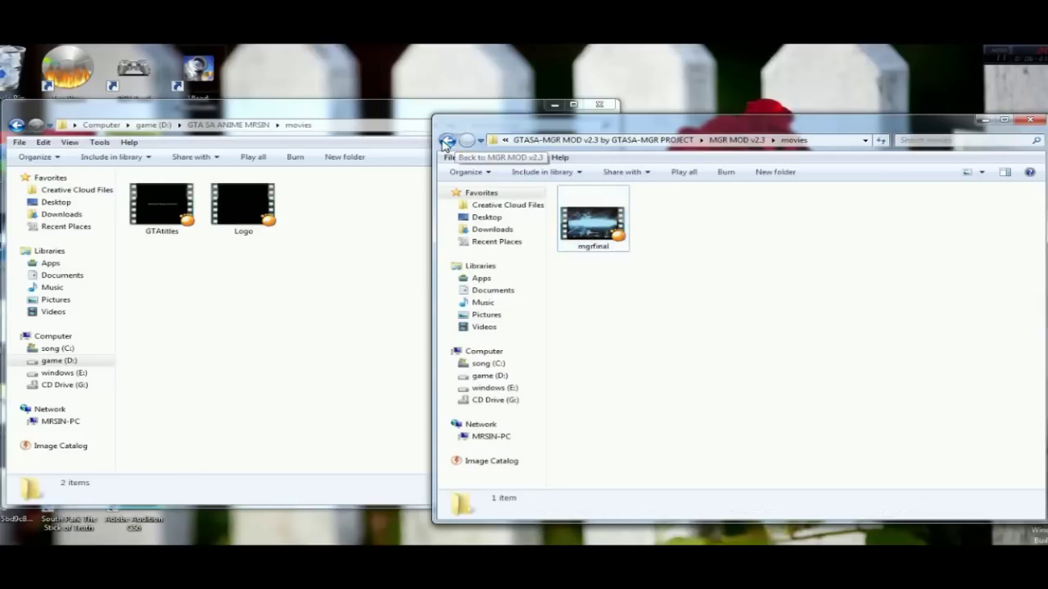
{"action": "left_click", "coordinate": [446, 140]}
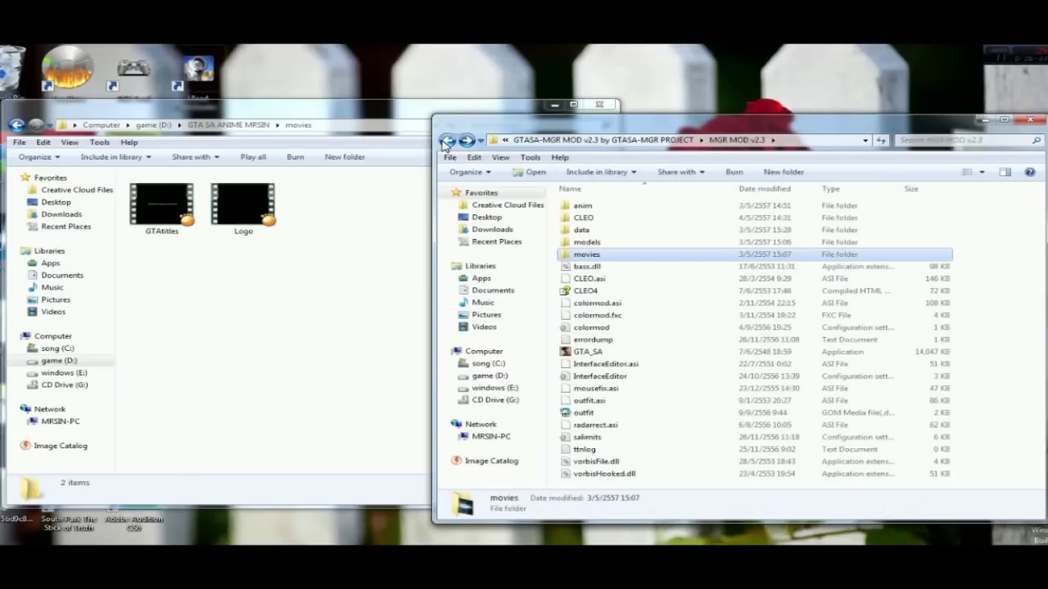
{"action": "left_click", "coordinate": [14, 126]}
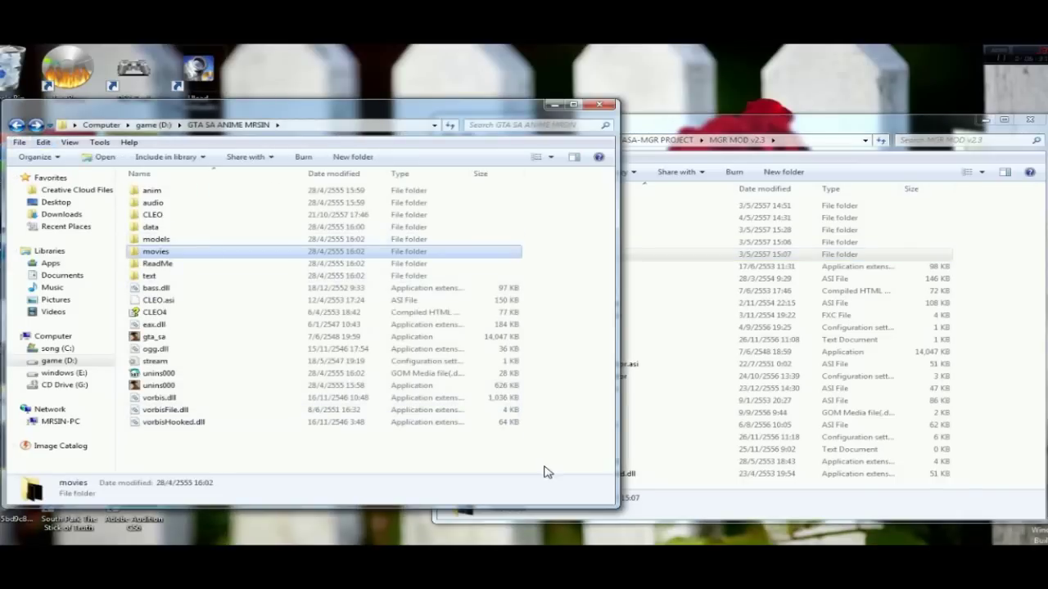
- Copy the 18 loose files of the MGR MOD v2.3 folder, bass.dll through vorbisHooked.dll, into the main game folder, replacing all files with the same names
{"action": "left_click", "coordinate": [978, 334]}
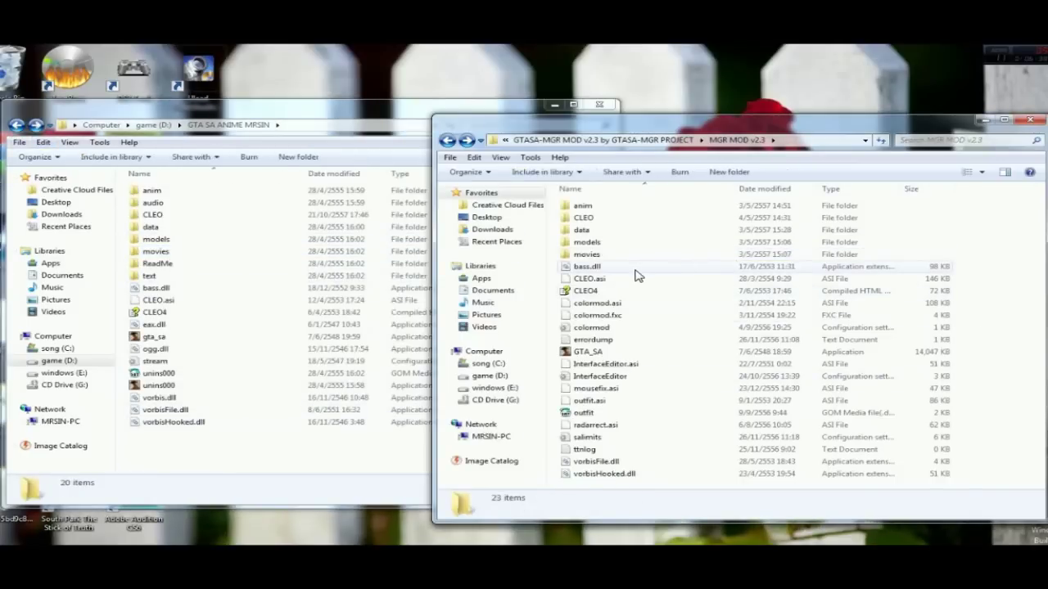
{"action": "left_click_drag", "start_coordinate": [982, 473], "coordinate": [587, 270]}
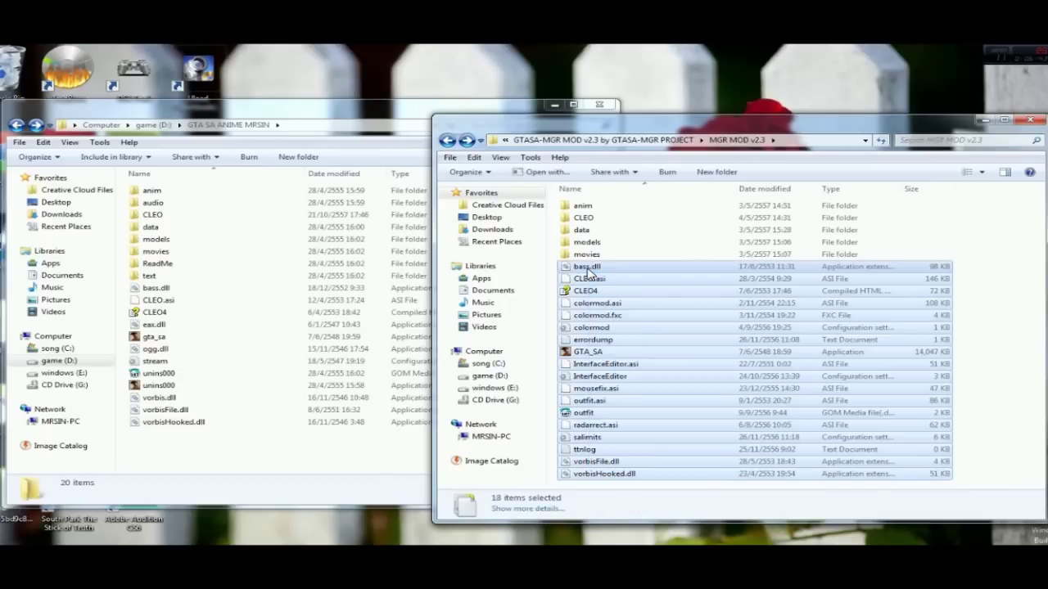
{"action": "right_click", "coordinate": [587, 270]}
{"action": "left_click", "coordinate": [620, 420]}
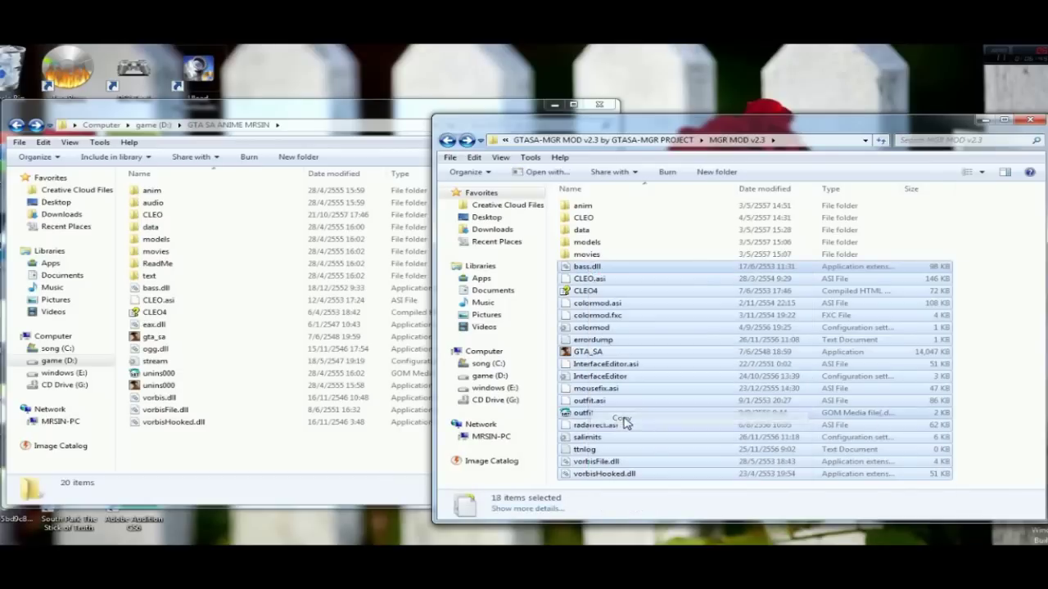
{"action": "left_click", "coordinate": [256, 451]}
{"action": "right_click", "coordinate": [257, 451]}
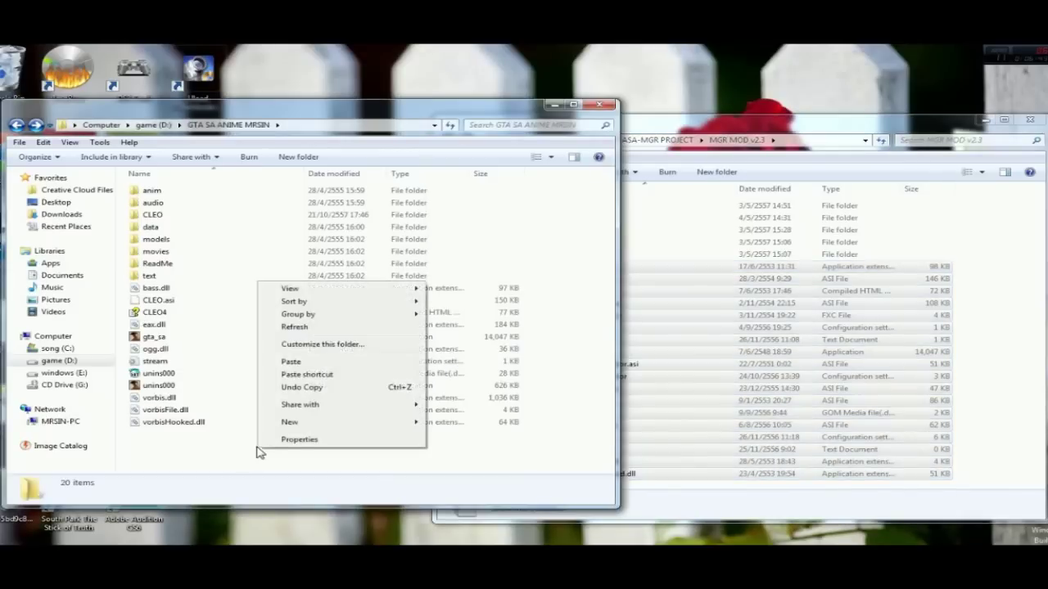
{"action": "left_click", "coordinate": [290, 362]}
{"action": "left_click", "coordinate": [420, 418]}
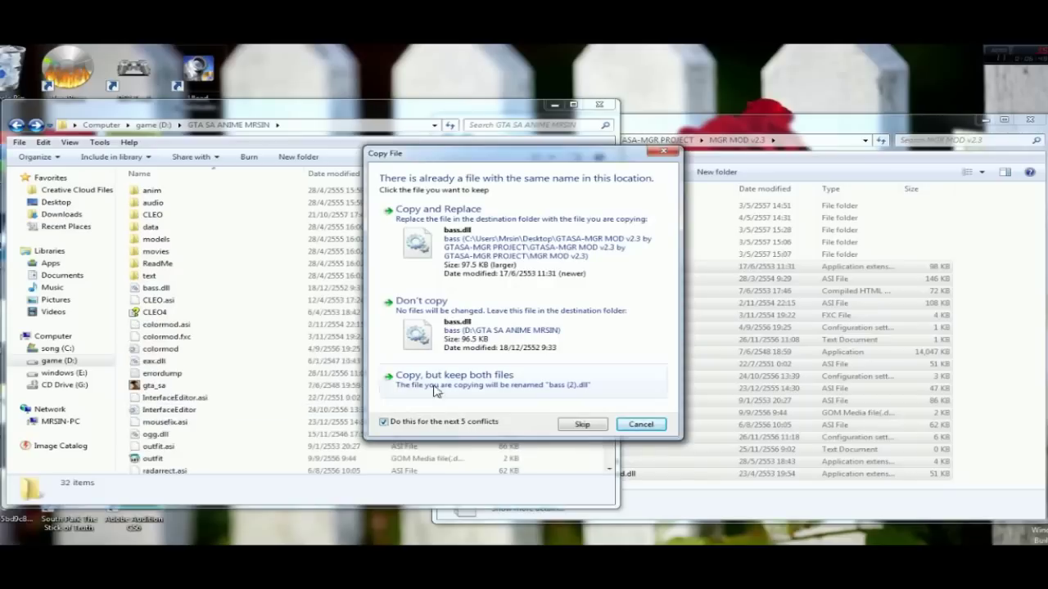
{"action": "left_click", "coordinate": [442, 233]}
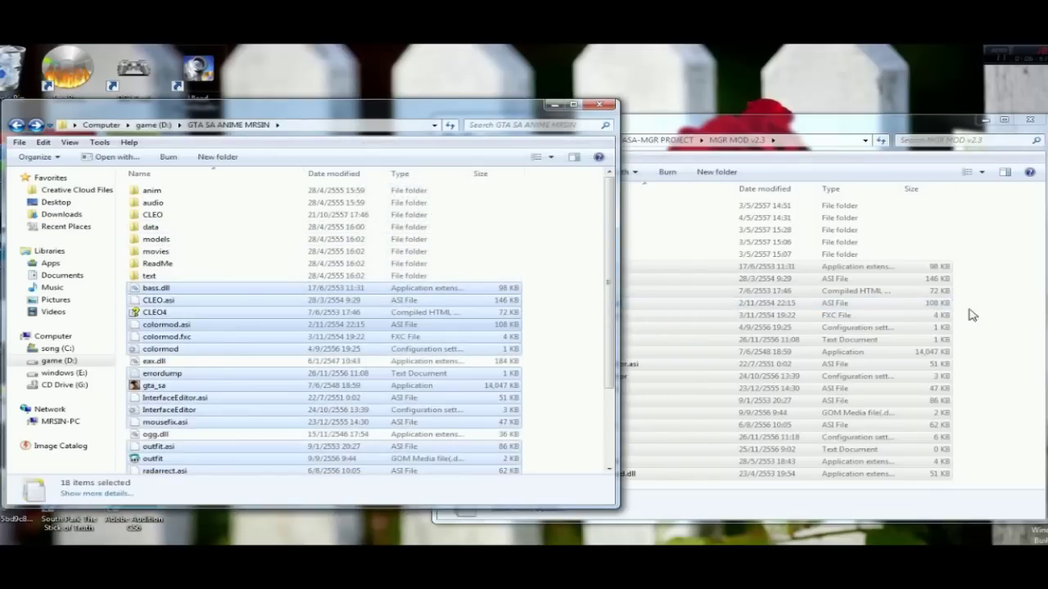
- Look at the mod's parent folder containing readme.pdf, return to MGR MOD v2.3 and check the outfit and outfit.asi files
{"action": "left_click", "coordinate": [627, 176]}
{"action": "left_click", "coordinate": [464, 142]}
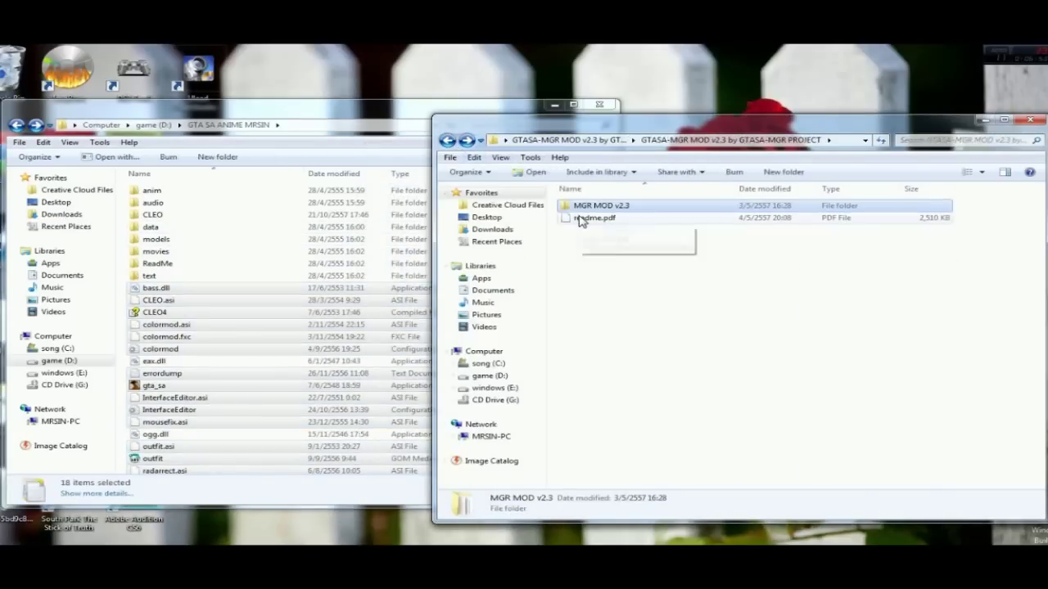
{"action": "left_click", "coordinate": [447, 141]}
{"action": "left_click", "coordinate": [467, 141]}
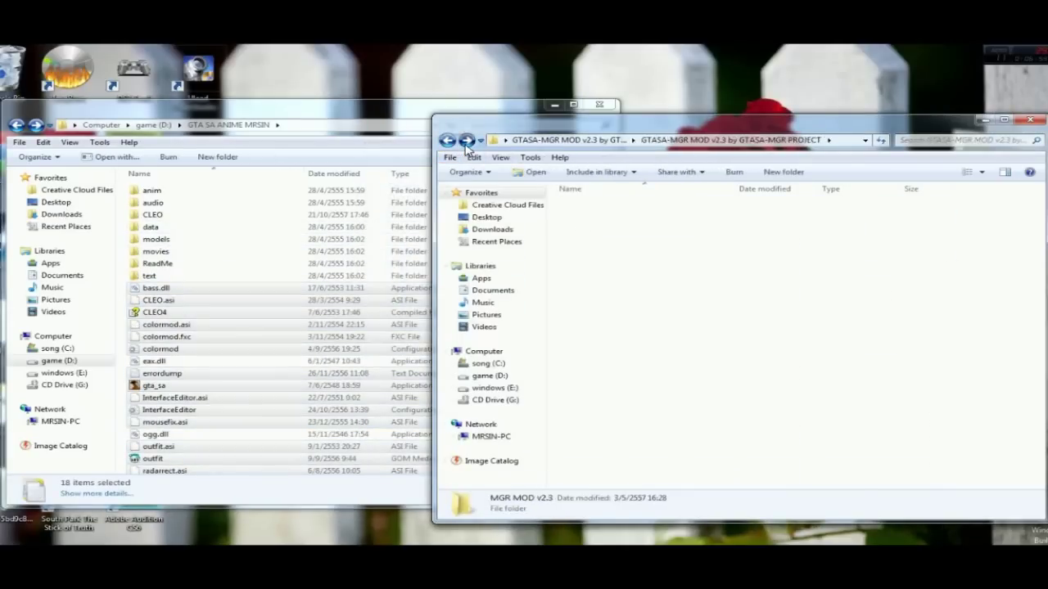
{"action": "left_click", "coordinate": [467, 141]}
{"action": "left_click", "coordinate": [583, 413]}
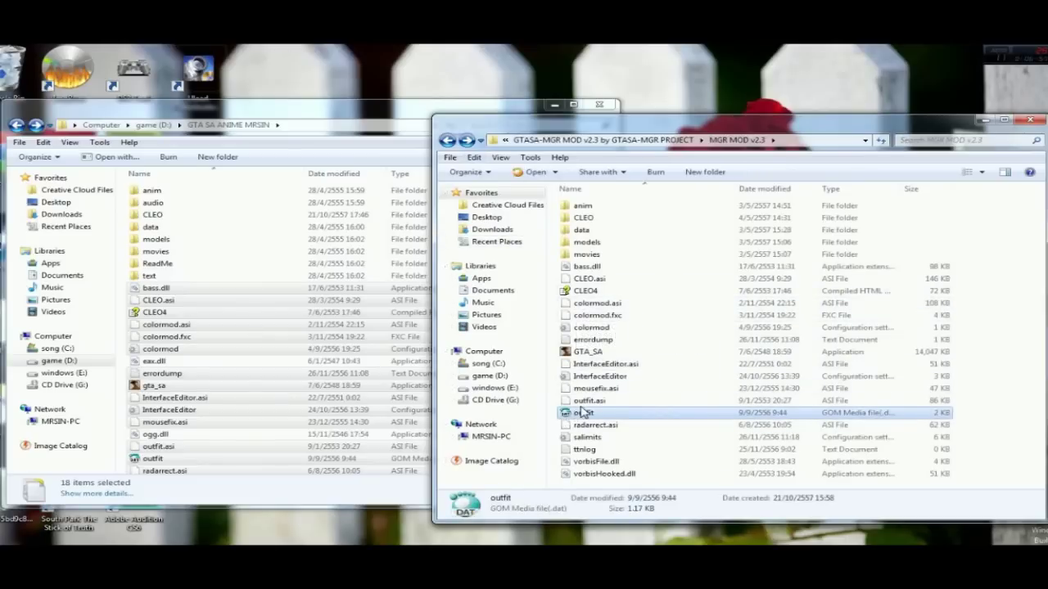
{"action": "left_click", "coordinate": [585, 401]}
{"action": "left_click", "coordinate": [583, 412]}
{"action": "left_click", "coordinate": [581, 401]}
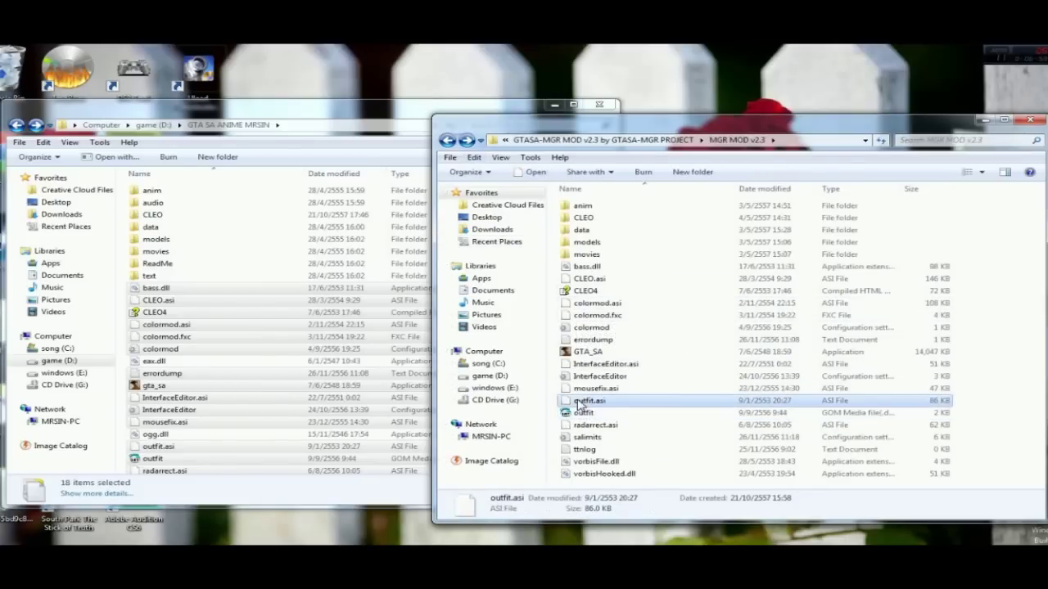
- Clear the file selections in both windows, minimize the MGR MOD v2.3 window and move the game folder window to the middle of the desktop
{"action": "left_click", "coordinate": [319, 110]}
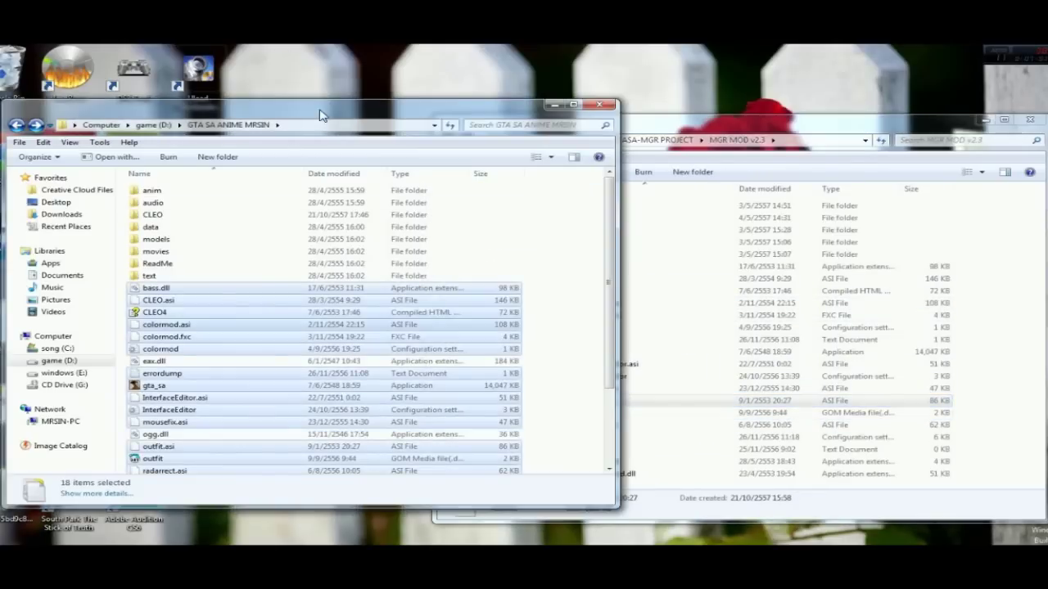
{"action": "left_click", "coordinate": [567, 264]}
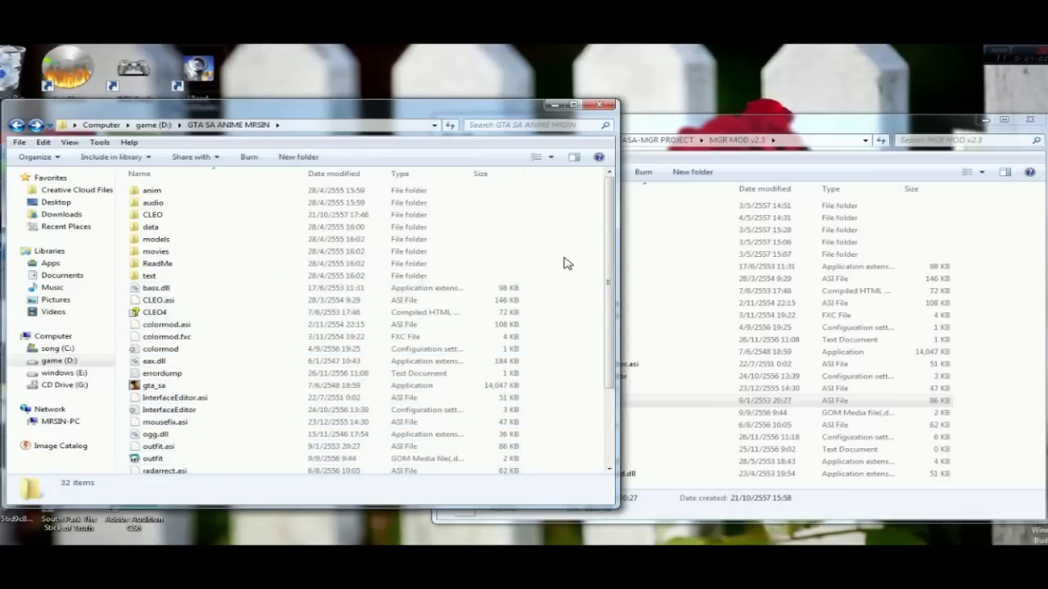
{"action": "left_click", "coordinate": [980, 280]}
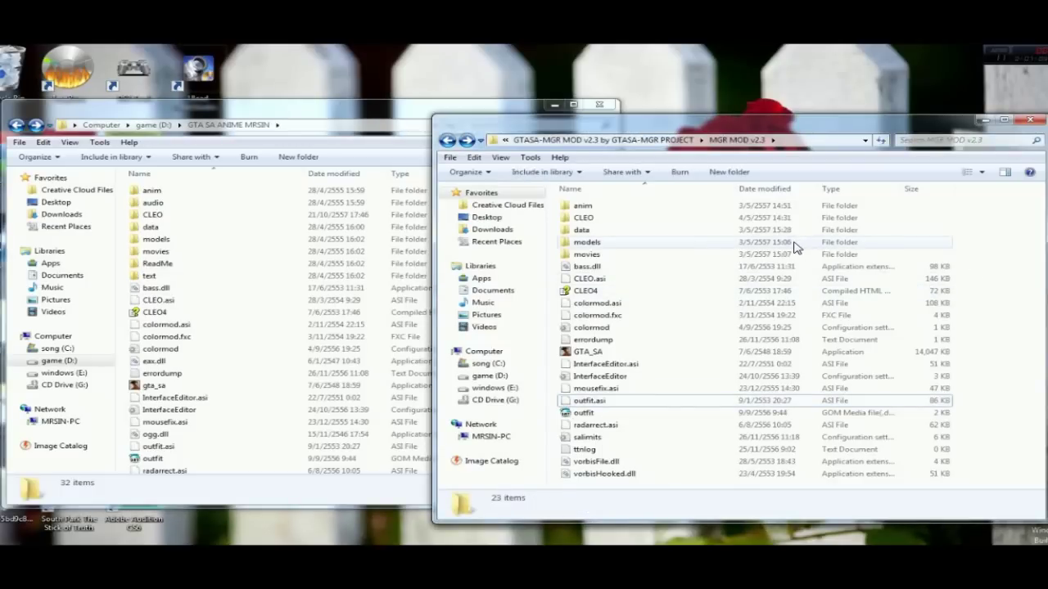
{"action": "left_click", "coordinate": [987, 121]}
{"action": "left_click_drag", "start_coordinate": [475, 113], "coordinate": [631, 117]}
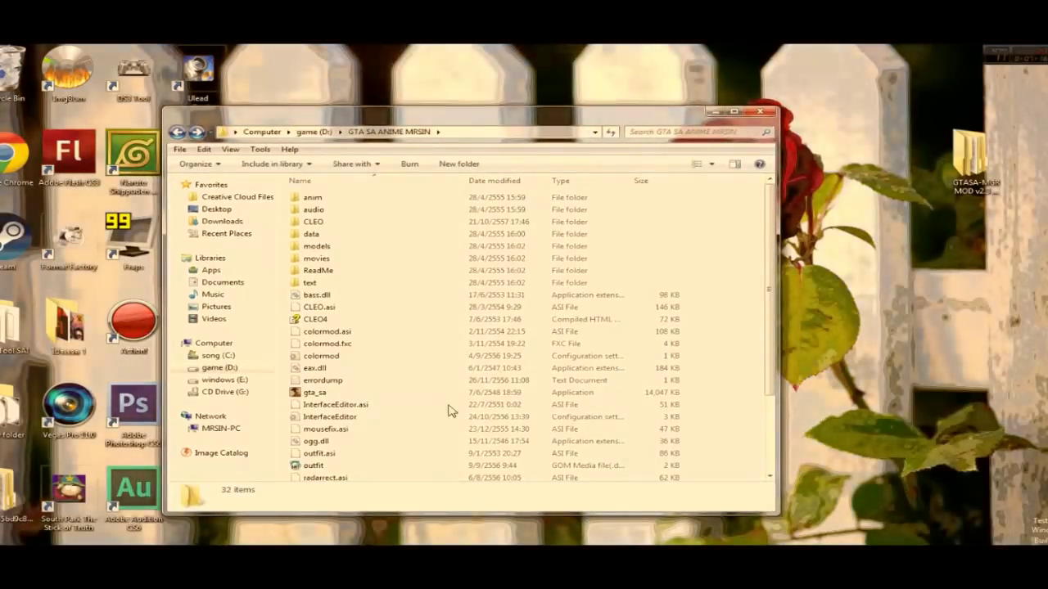